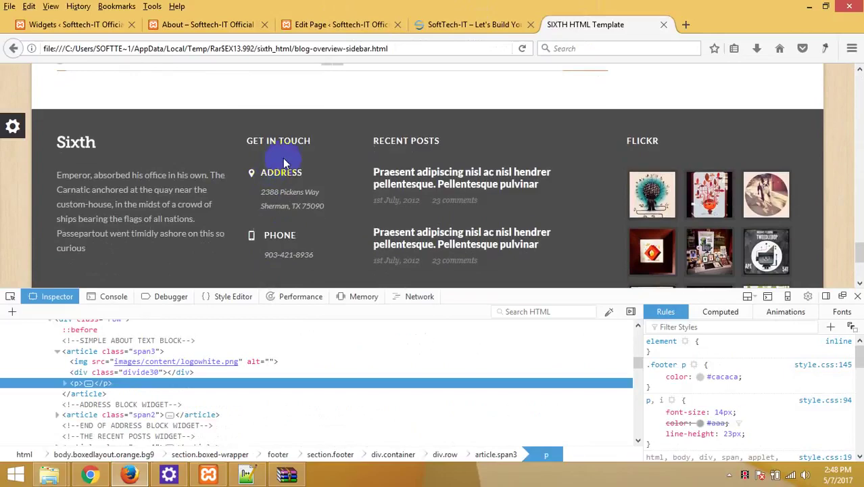
Copy the GET IN TOUCH heading text from the HTML template's footer
right_click(282, 135)
key("Escape")
left_click_drag(328, 139, 246, 140)
right_click(306, 140)
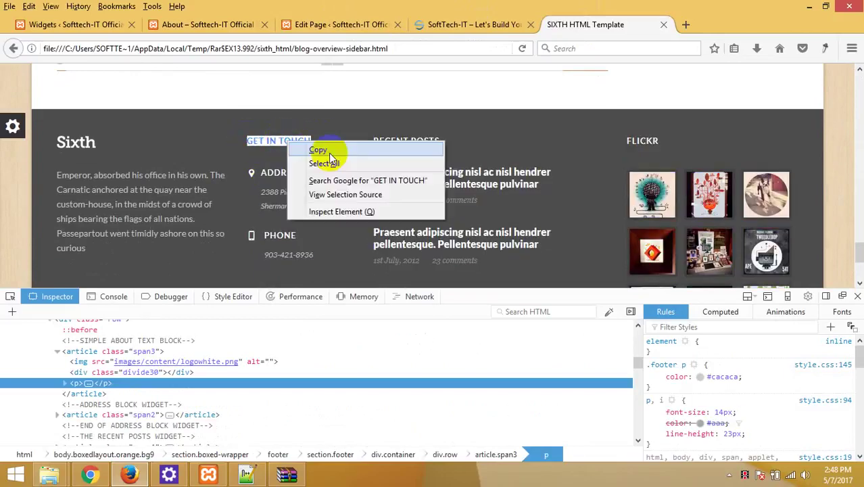
left_click(328, 150)
Collapse the Sixth text widget in the Footer Widget area of the WordPress Widgets page
left_click(183, 25)
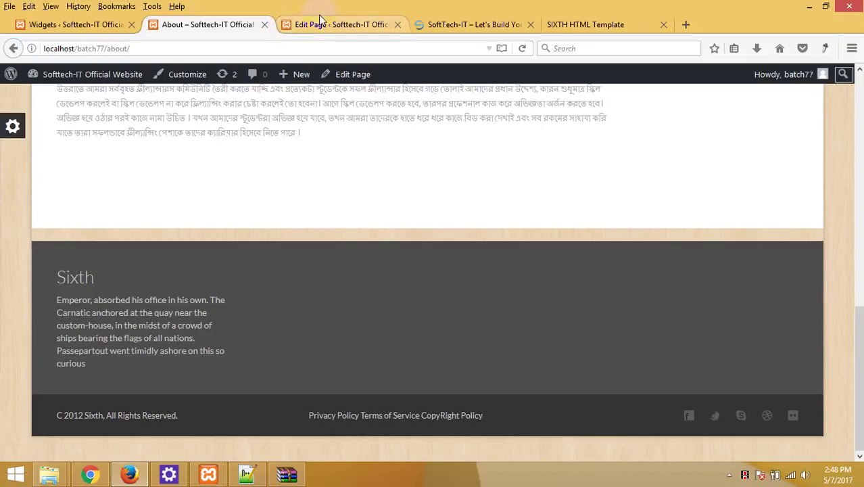
left_click(85, 24)
scroll(421, 189, "up", 8)
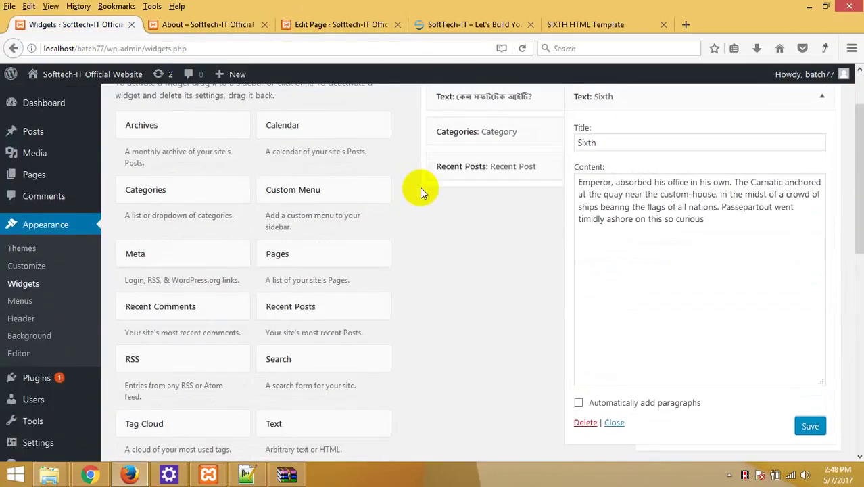
left_click(822, 168)
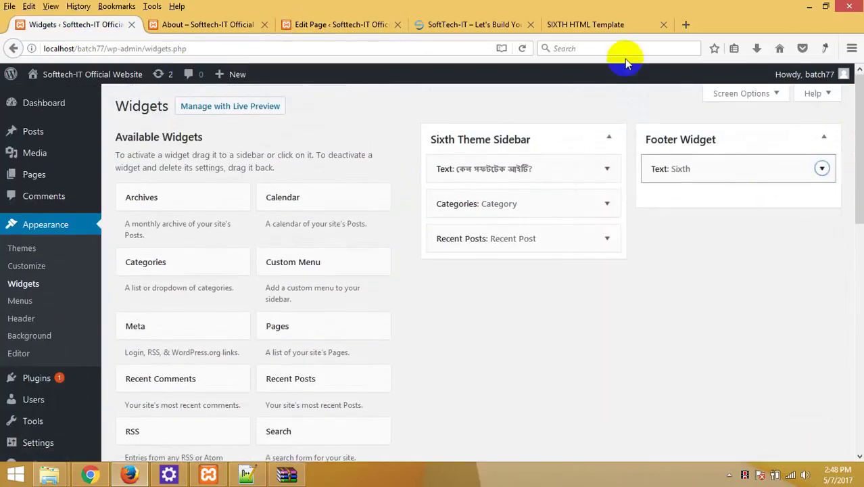
left_click(634, 25)
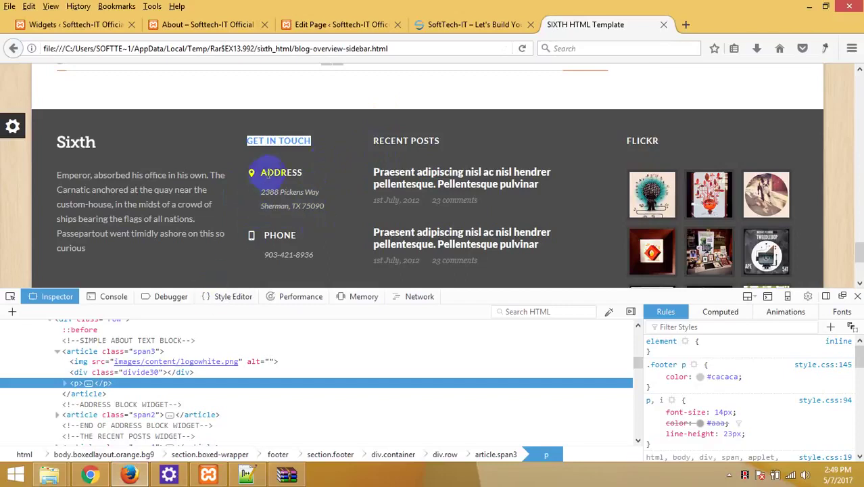
left_click(75, 25)
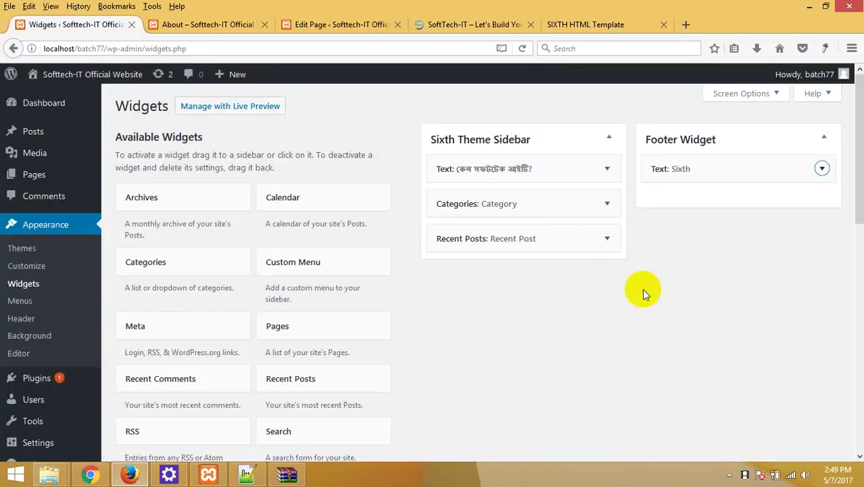
Add a Text widget to the Footer Widget area and title it GET IN TOUCH
scroll(328, 308, "down", 5)
left_click(303, 203)
left_click(326, 288)
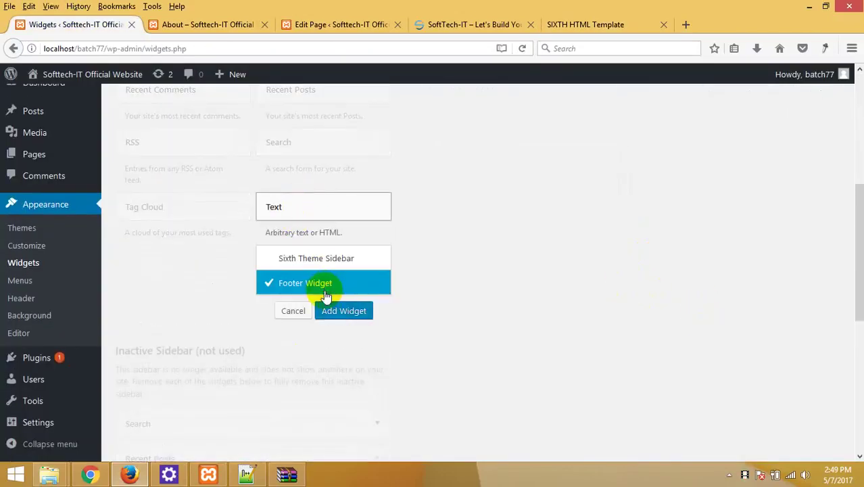
left_click(338, 311)
left_click(612, 243)
key("ctrl+v")
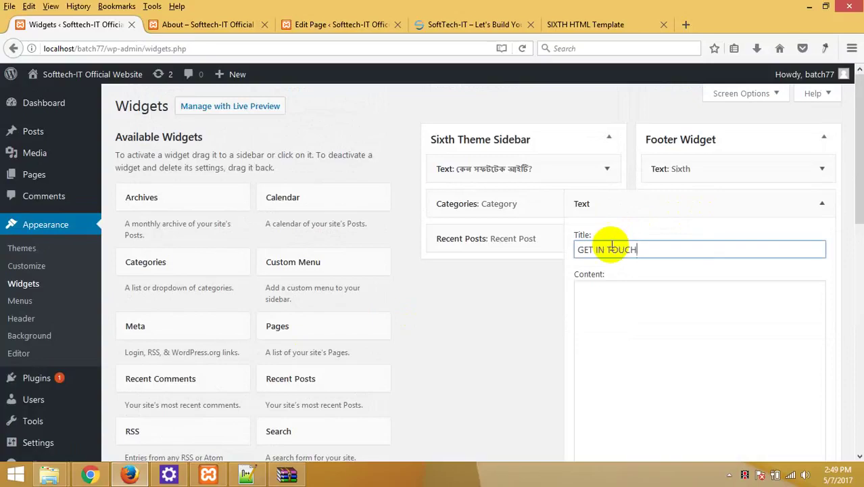
Copy the inner HTML of the template footer's address block article, from the GET IN TOUCH heading through the phone table
left_click(568, 27)
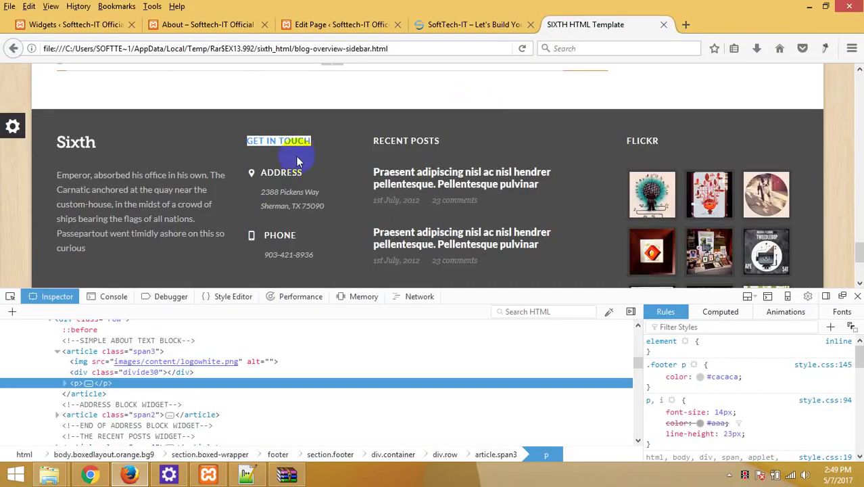
right_click(272, 178)
left_click(317, 249)
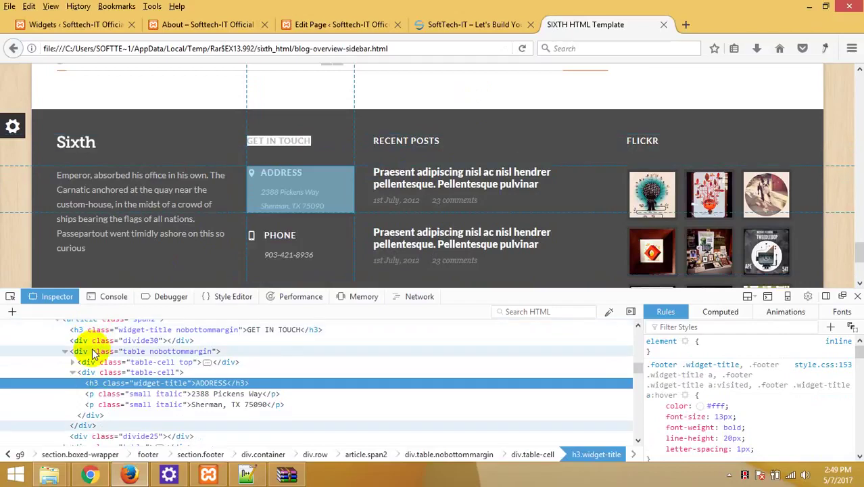
scroll(92, 338, "up", 3)
left_click(80, 393)
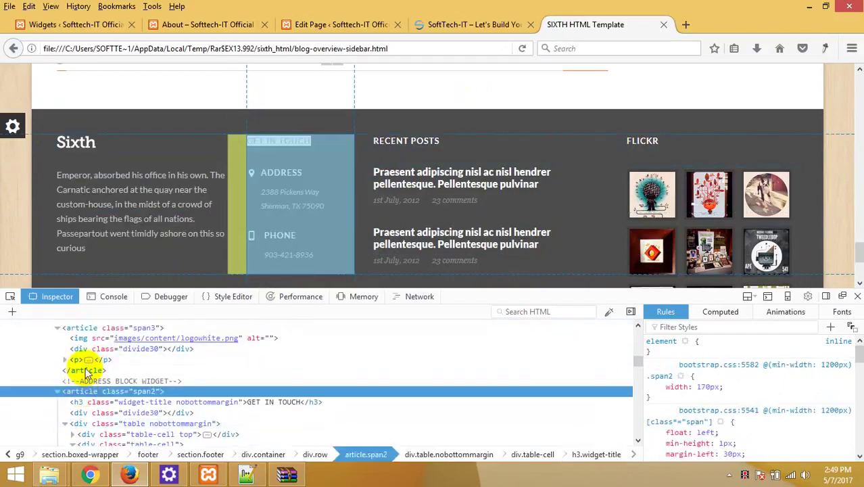
right_click(68, 391)
left_click(135, 154)
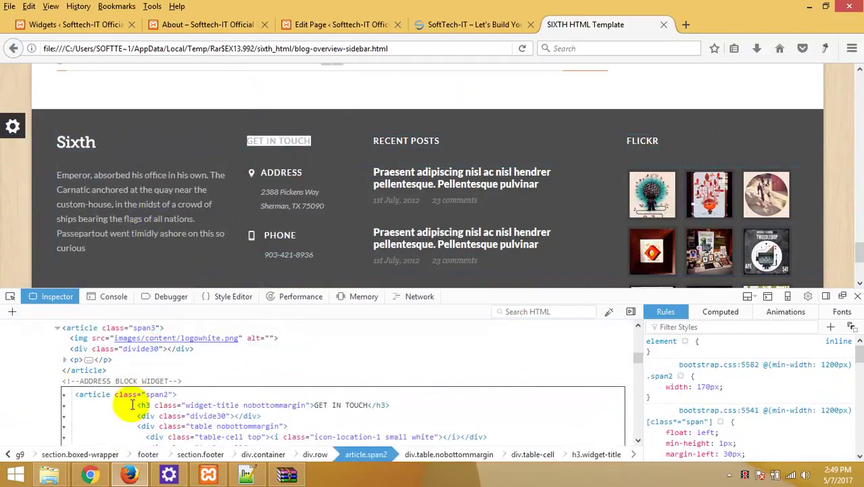
left_click_drag(129, 392, 329, 417)
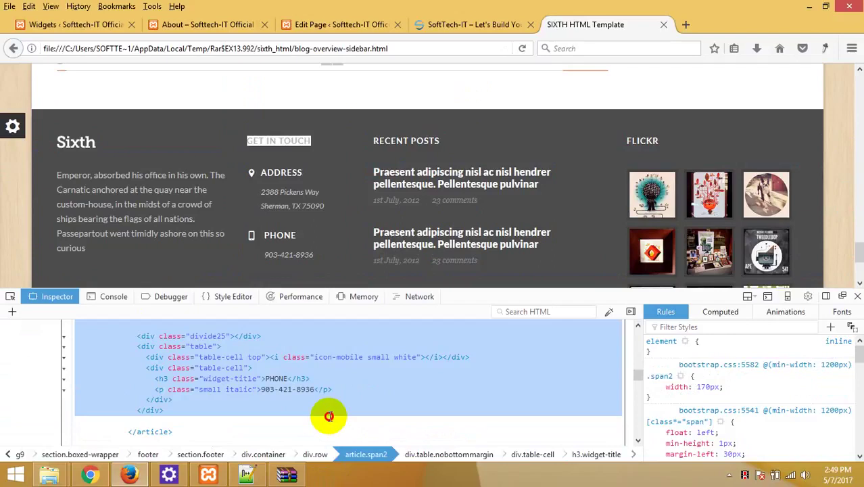
key("ctrl+c")
Paste the copied address block markup into the GET IN TOUCH widget's content
left_click(112, 25)
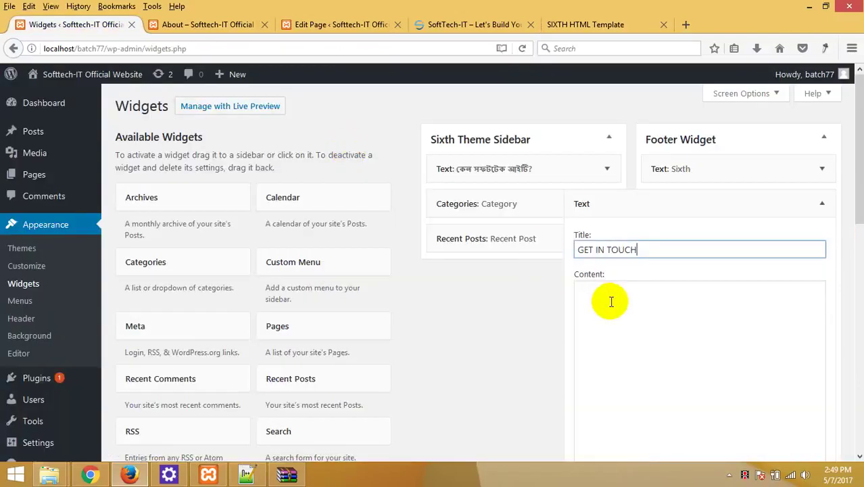
left_click(610, 301)
key("ctrl+v")
Delete the GET IN TOUCH h3 heading element from the start of the widget's content and save the widget
scroll(611, 301, "down", 4)
scroll(666, 231, "up", 2)
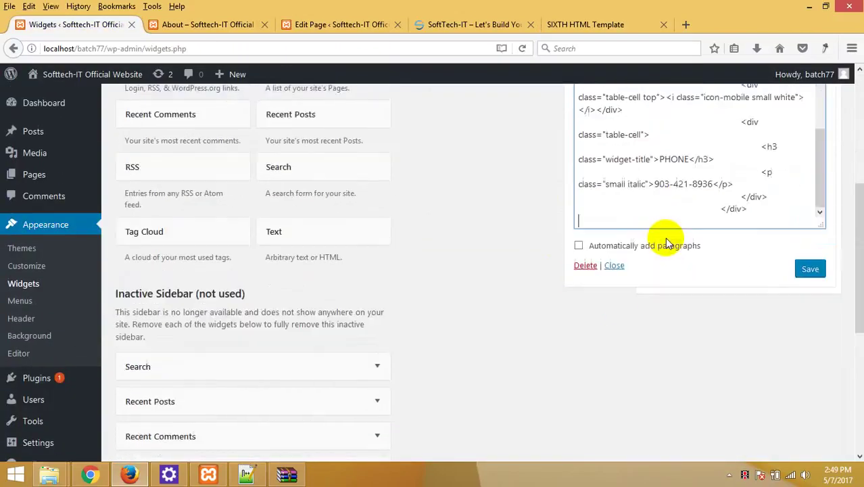
left_click_drag(821, 252, 816, 142)
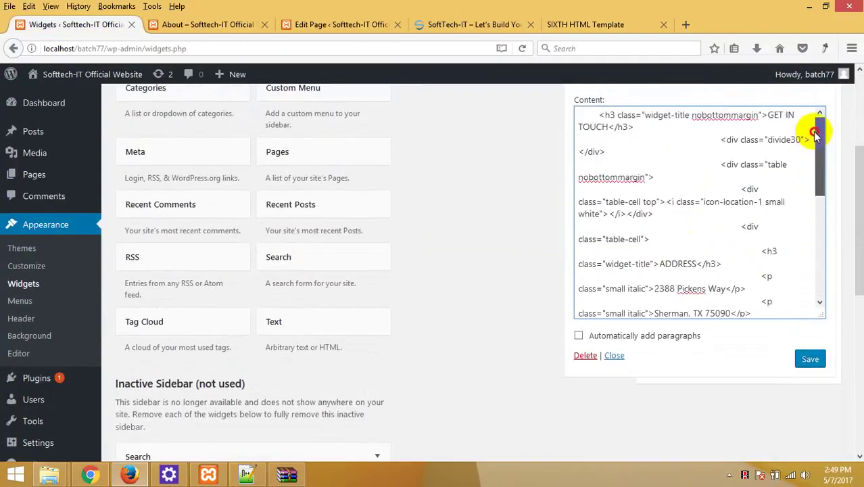
left_click_drag(633, 127, 557, 115)
key("BackSpace")
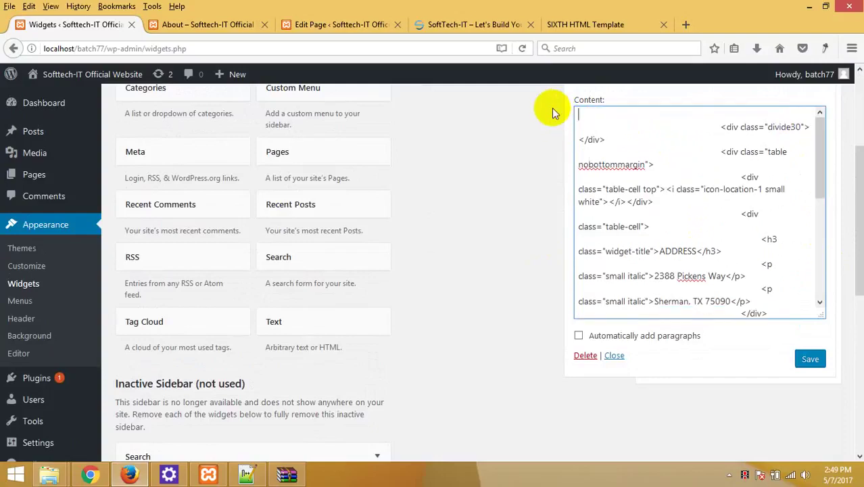
left_click(814, 364)
Reload the site's About page to check the new widget in the footer
left_click(210, 27)
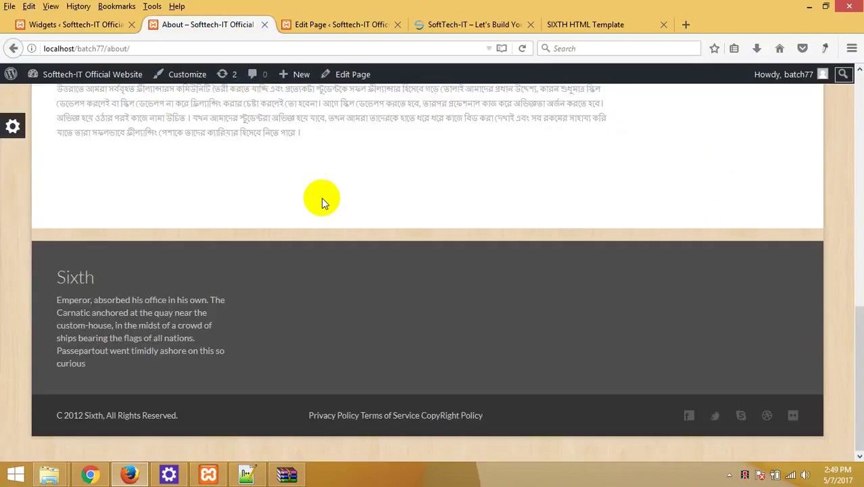
right_click(336, 205)
left_click(403, 216)
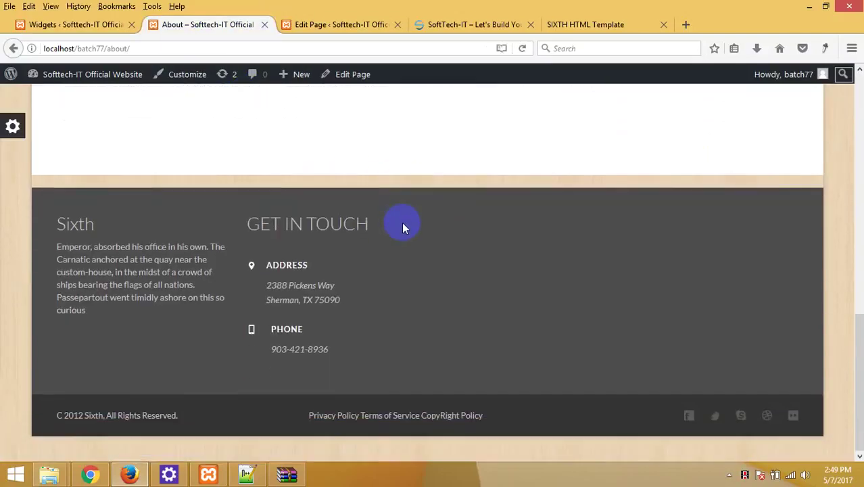
Inspect the template's GET IN TOUCH heading and copy its opening h3 tag with the classes widget-title nobottommargin
left_click(341, 24)
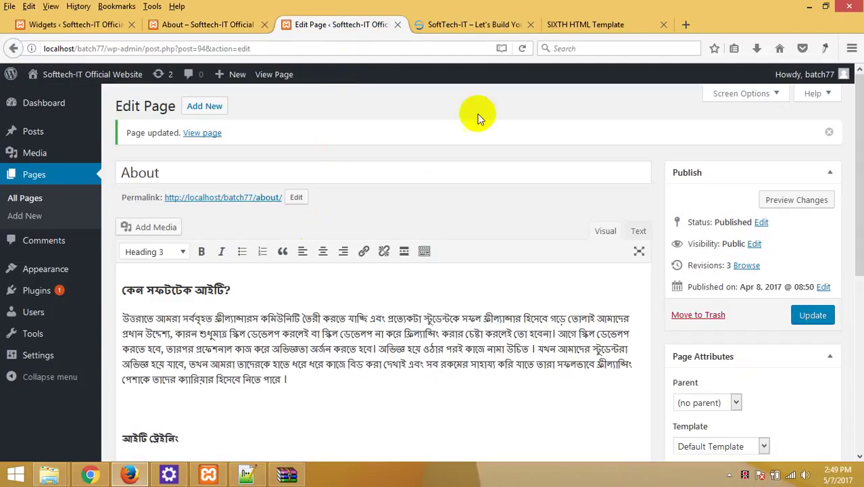
left_click(568, 24)
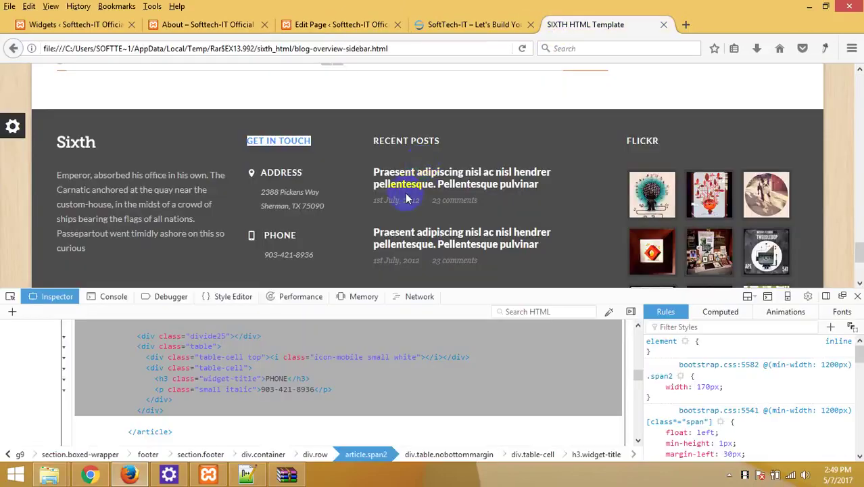
right_click(282, 142)
left_click(333, 256)
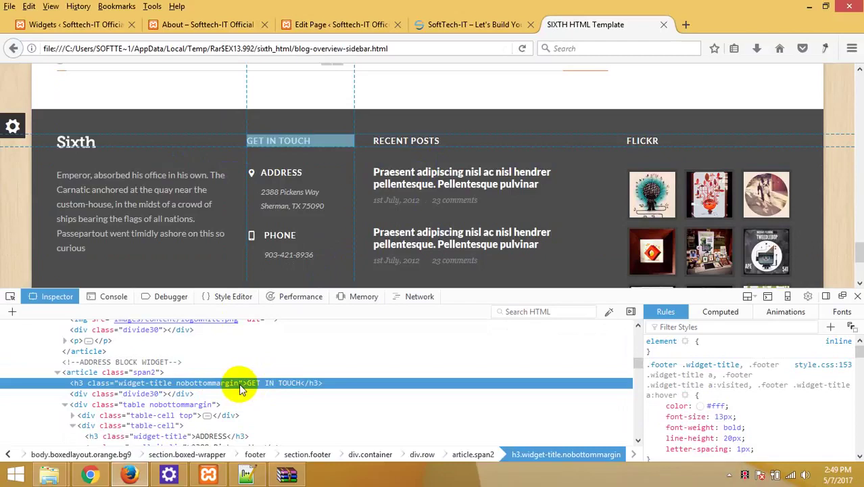
right_click(109, 383)
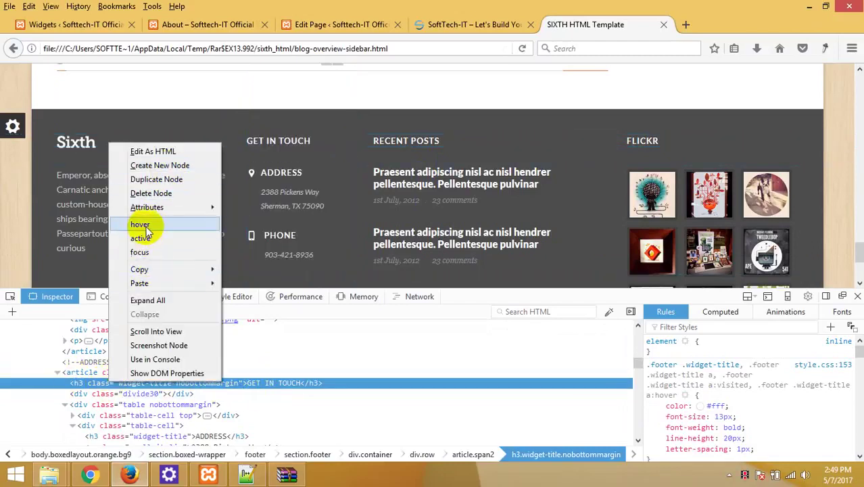
left_click(164, 150)
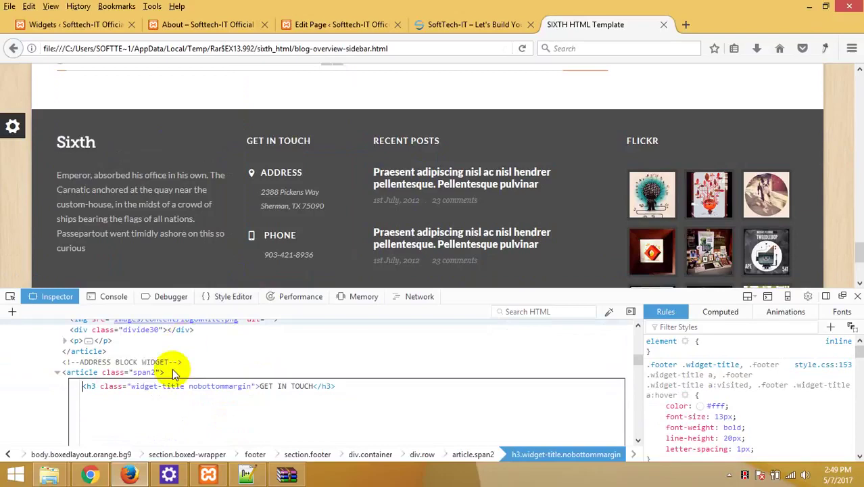
left_click_drag(261, 387, 94, 378)
key("ctrl+c")
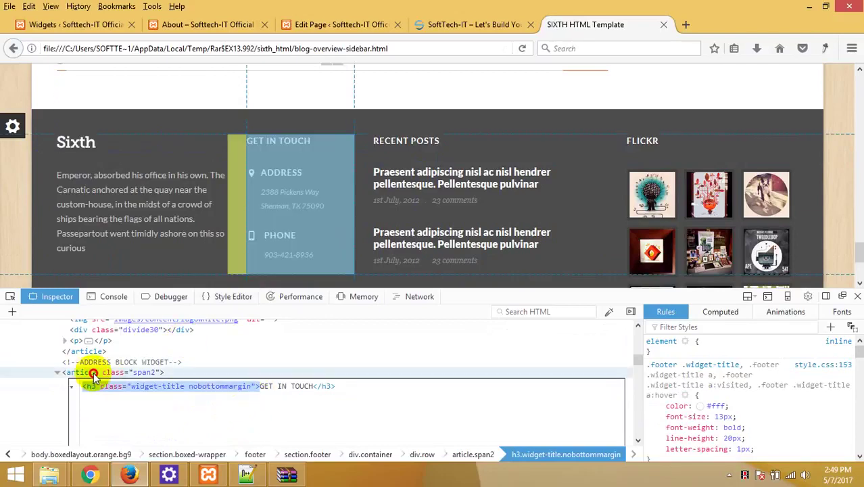
Switch to Notepad++ and duplicate the after_widget line of the Footer Widget sidebar registration in functions.php
left_click(247, 476)
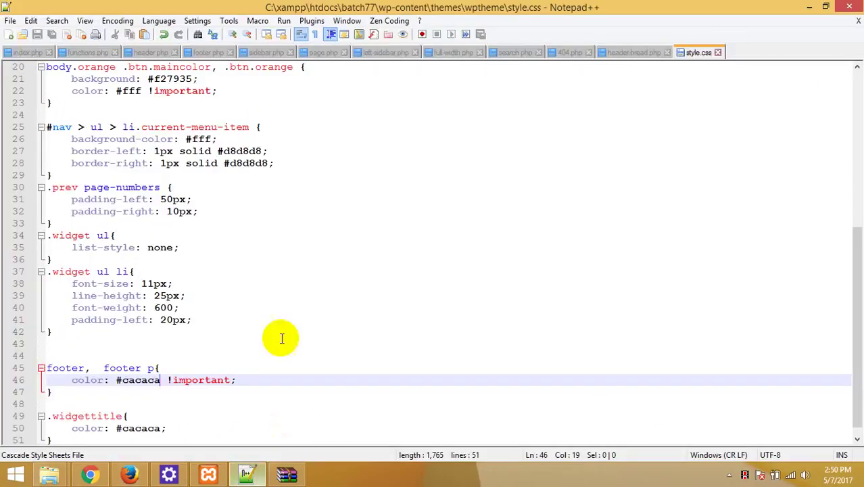
left_click(85, 52)
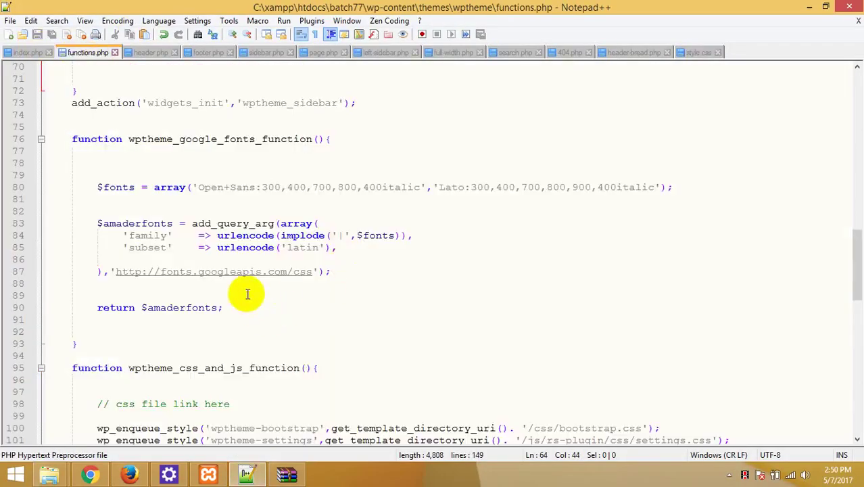
scroll(170, 193, "down", 3)
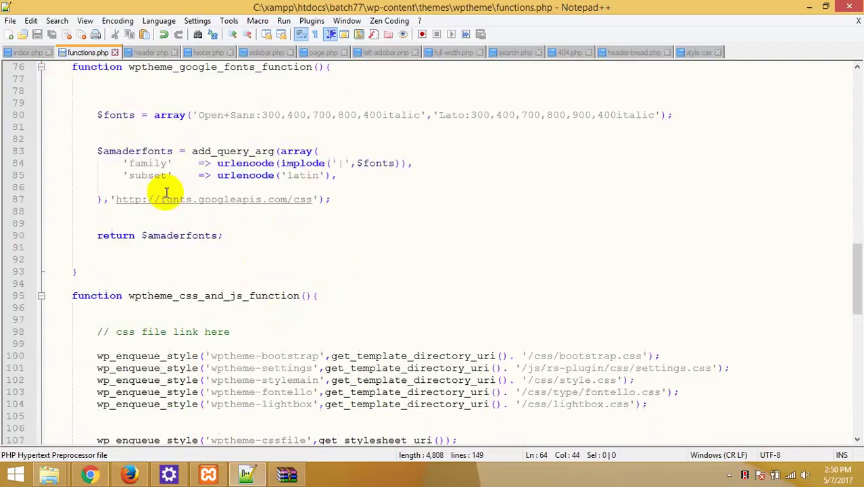
scroll(254, 217, "up", 8)
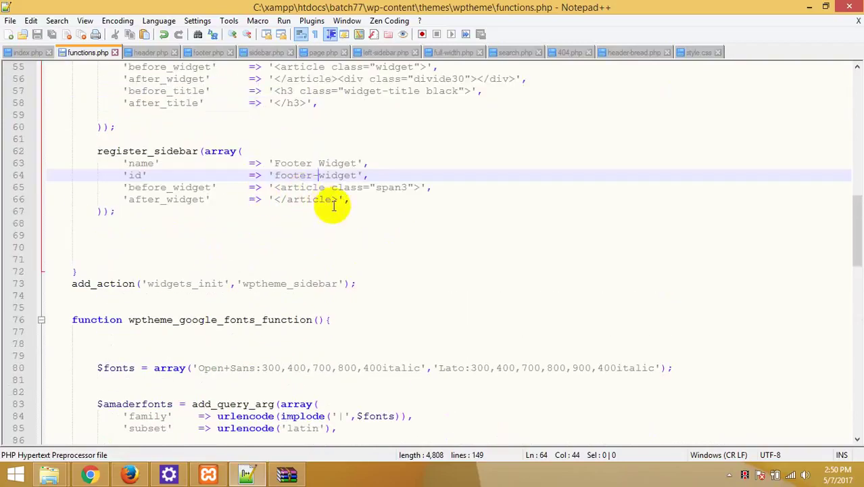
left_click(364, 201)
key("ctrl+d")
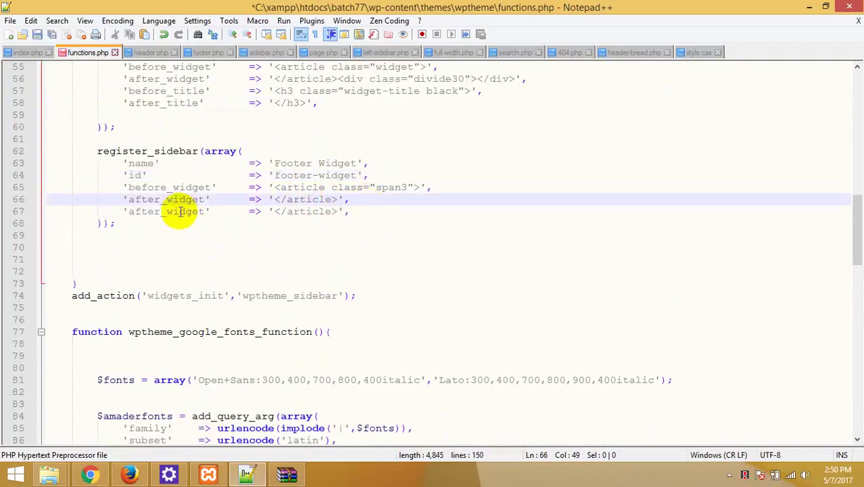
Rename the duplicated line's key to before_title and save functions.php
left_click(160, 211)
double_click(163, 211)
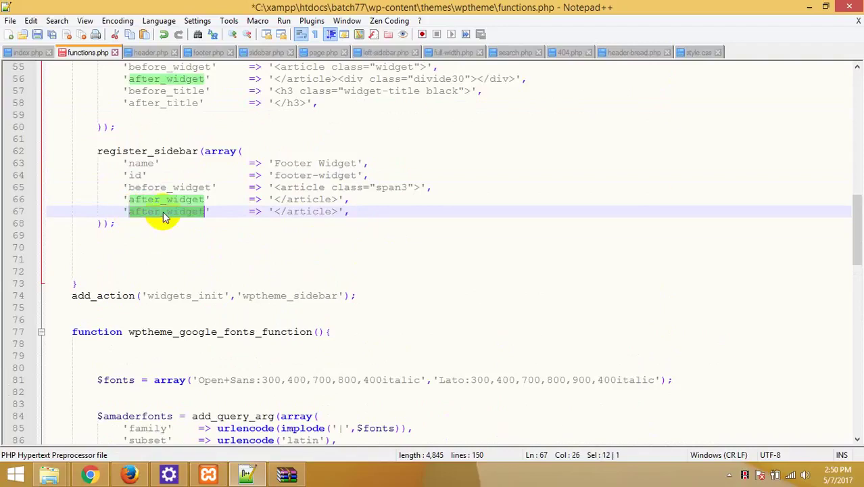
type("before_titl")
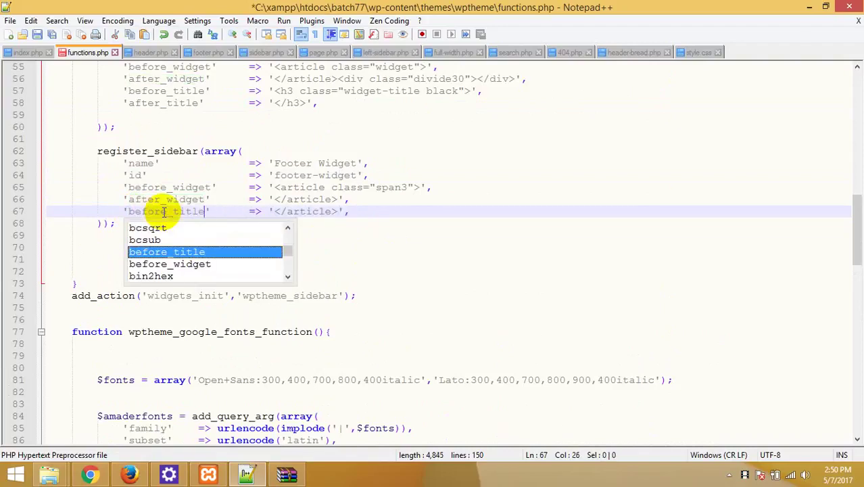
key("ctrl+s")
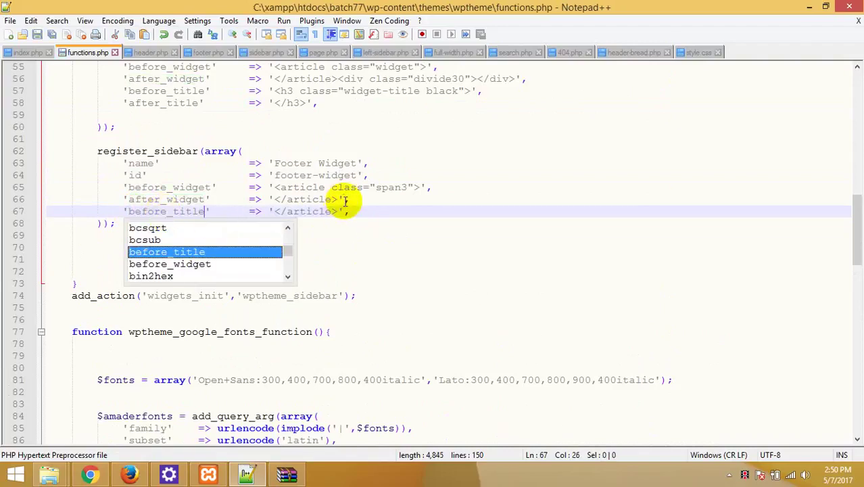
Replace the before_title value with the copied tag <h3 class="widget-title nobottommargin">
left_click(310, 212)
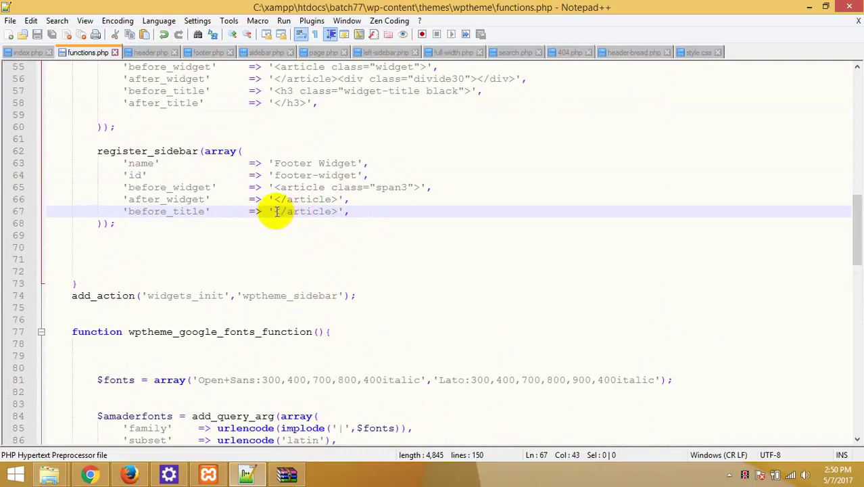
left_click_drag(276, 212, 336, 211)
key("ctrl+v")
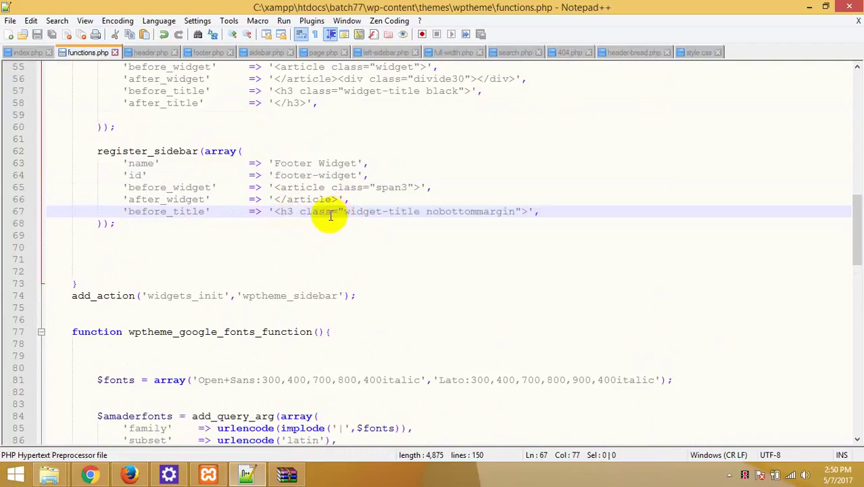
Duplicate the Footer Widget registration's before_title line, rename the copy's key to after_title and save functions.php
key("ctrl+d")
left_click(145, 224)
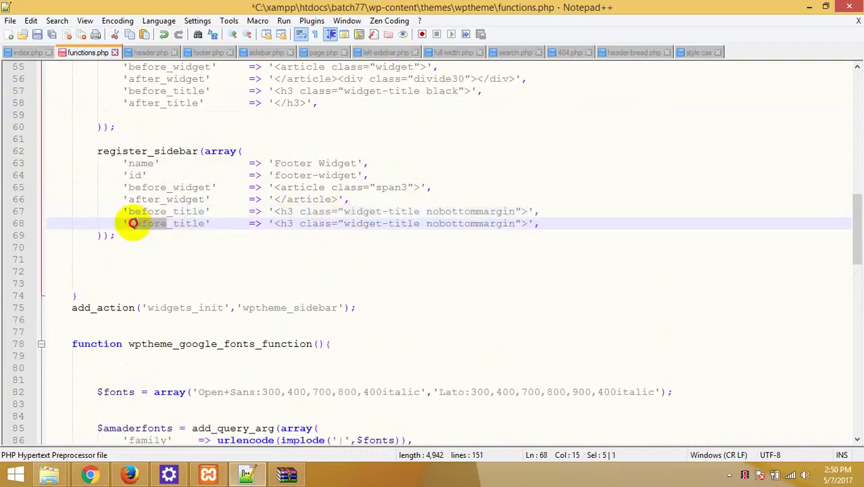
left_click_drag(134, 223, 169, 227)
type("aft")
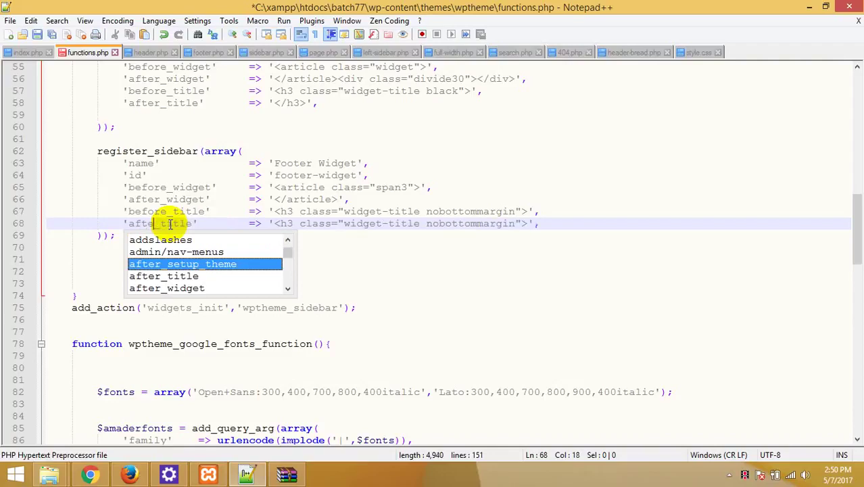
key("ctrl+s")
Set the Footer Widget's after_title value to the closing tag </h3> and save functions.php
left_click_drag(293, 223, 514, 222)
key("Delete")
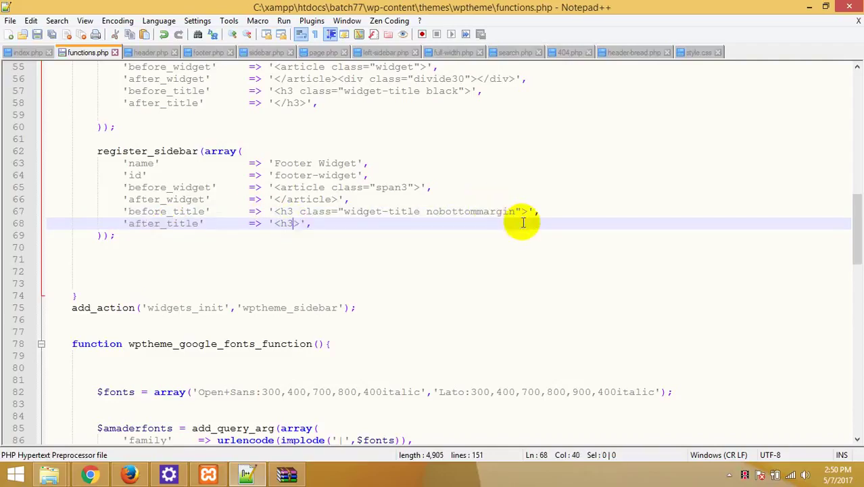
type("/")
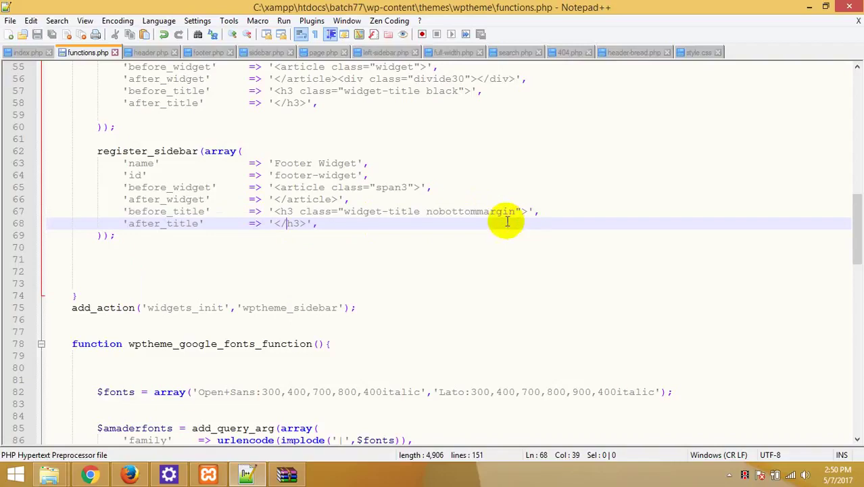
key("ctrl+s")
Switch to Firefox, reload the About page and examine the widget titles in its footer
left_click(139, 471)
right_click(230, 217)
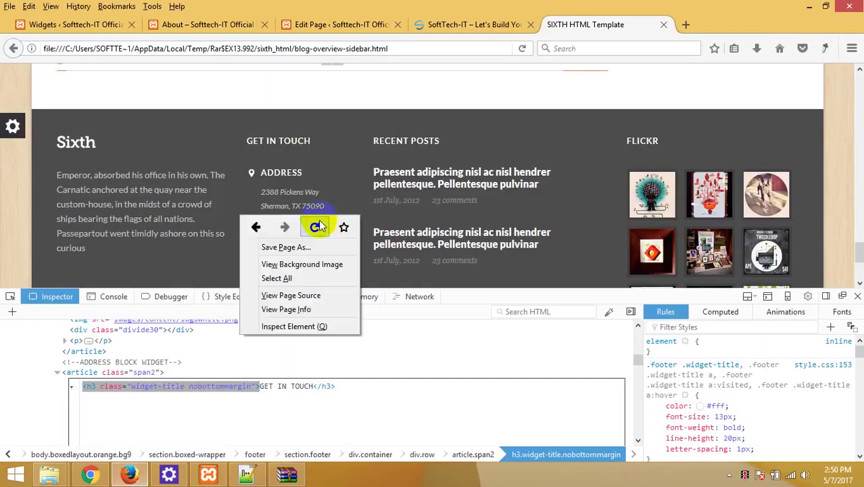
left_click(224, 24)
right_click(369, 227)
left_click(436, 242)
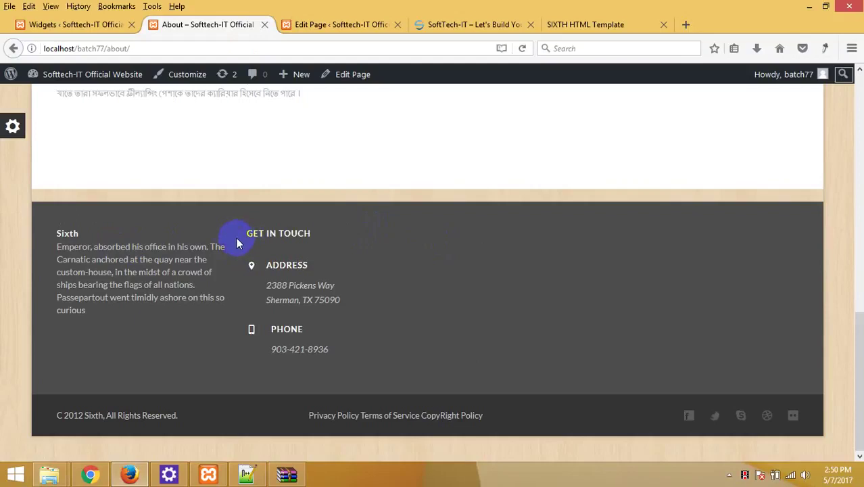
left_click_drag(83, 240, 90, 231)
left_click(86, 232)
left_click(96, 232)
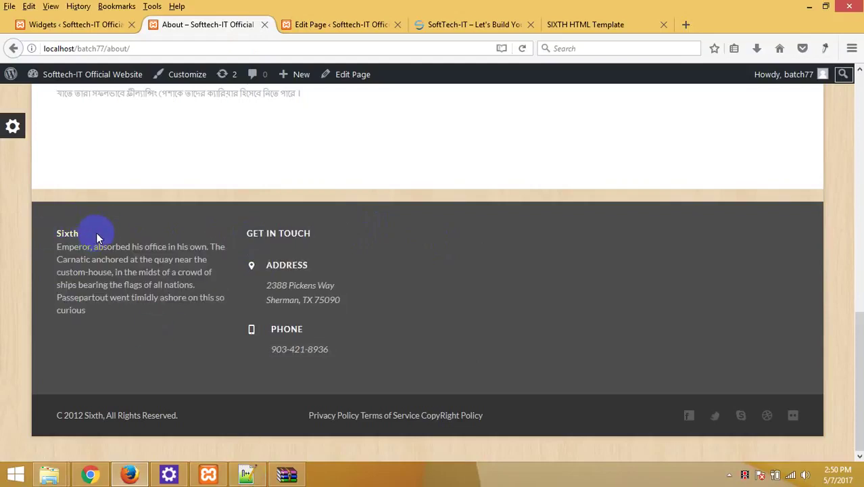
left_click(245, 474)
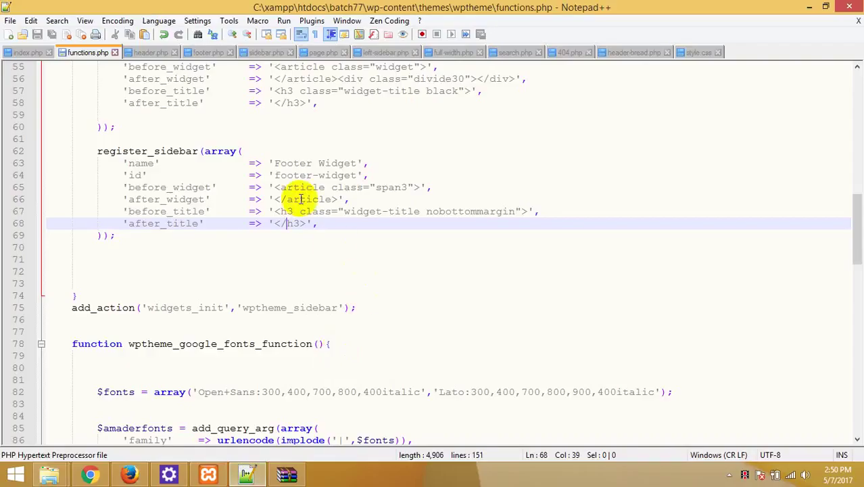
left_click(28, 52)
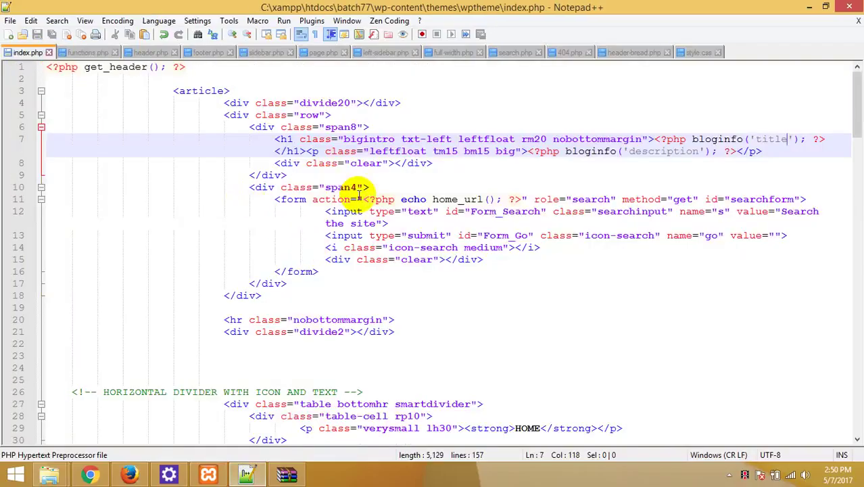
left_click(132, 474)
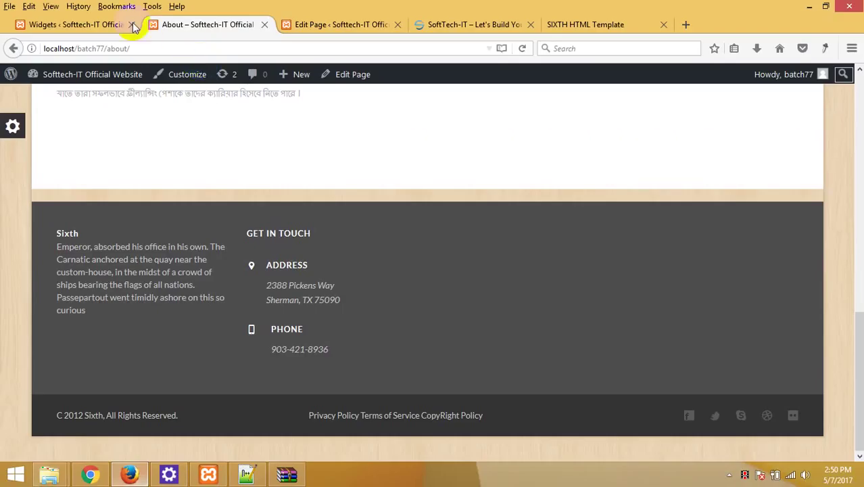
Try to clear the title of the Sixth text widget in the Footer Widget area, and collapse both open footer widgets
left_click(115, 24)
scroll(655, 201, "up", 3)
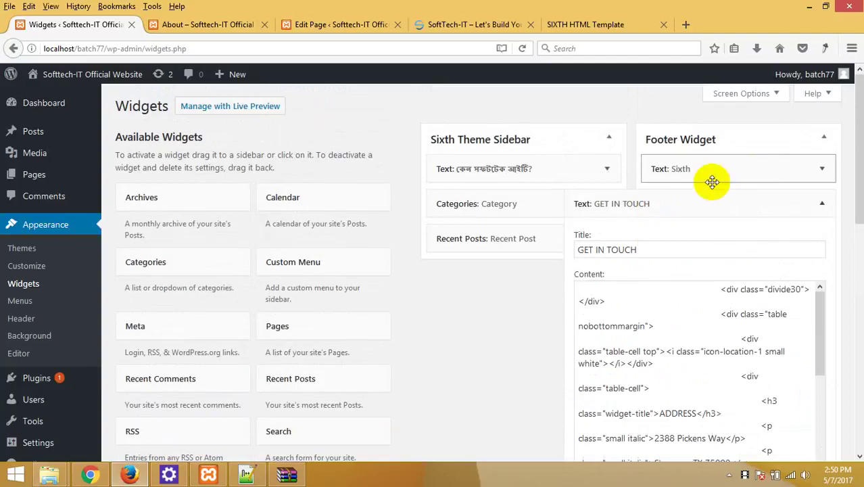
left_click(791, 174)
left_click_drag(627, 215, 517, 211)
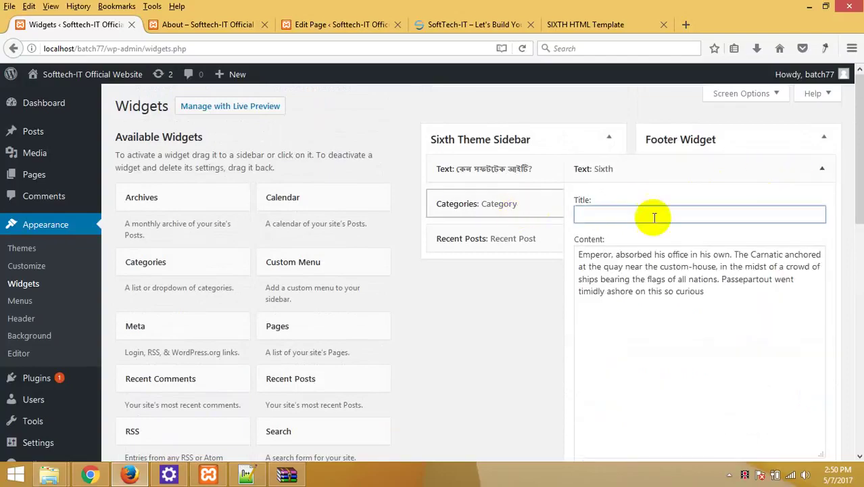
left_click(579, 261)
scroll(685, 296, "down", 10)
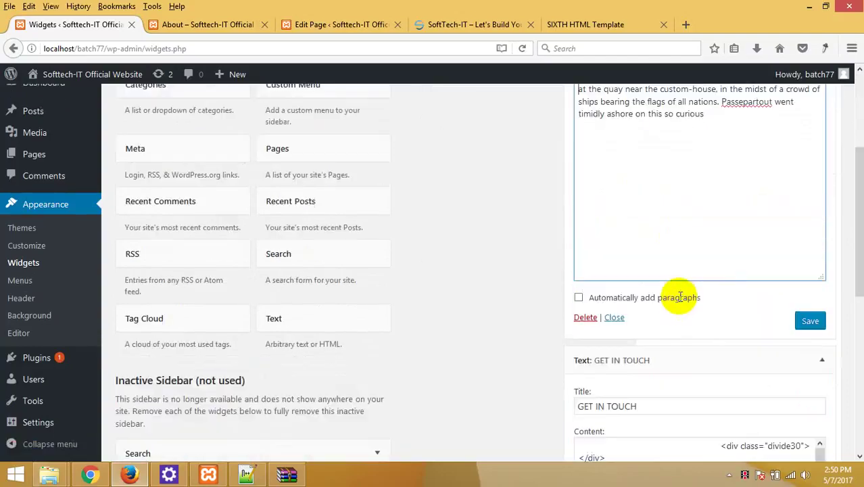
left_click(810, 137)
scroll(812, 304, "down", 5)
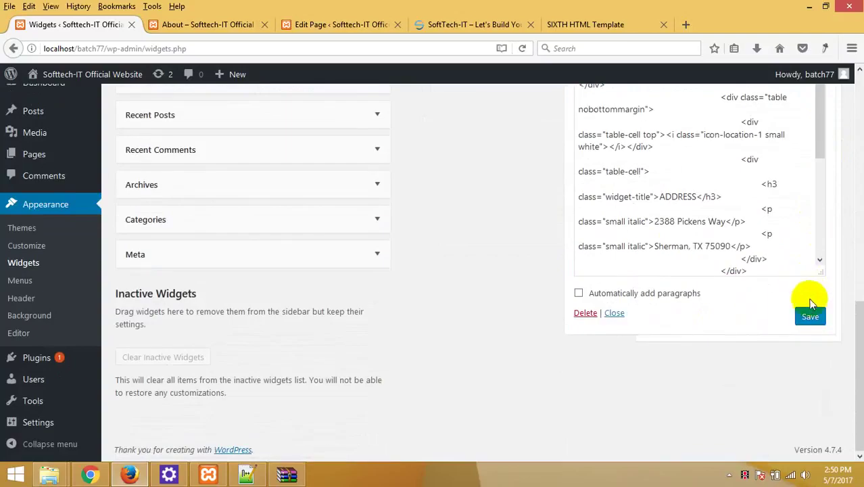
scroll(812, 317, "up", 15)
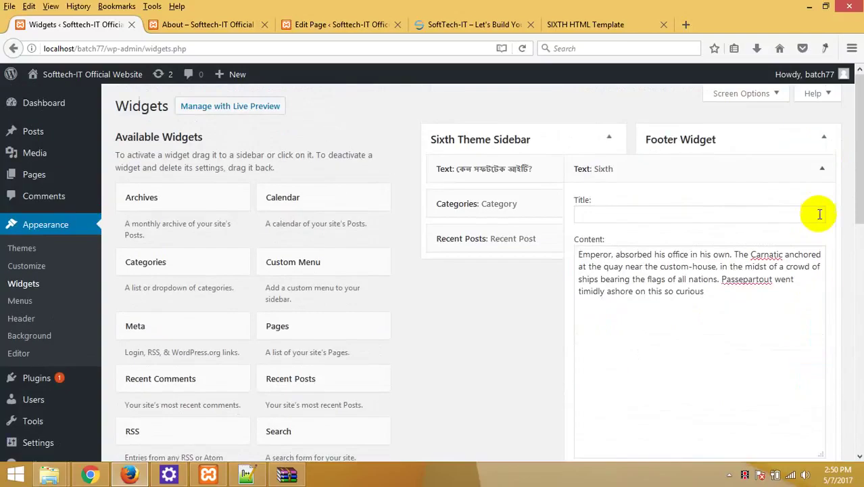
left_click(823, 173)
left_click(822, 204)
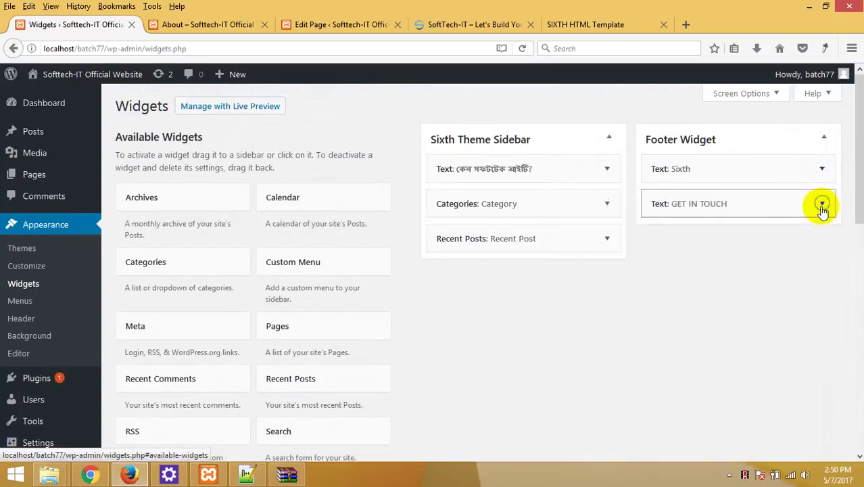
Reload the About page to check the Sixth widget in the footer
left_click(208, 24)
right_click(336, 152)
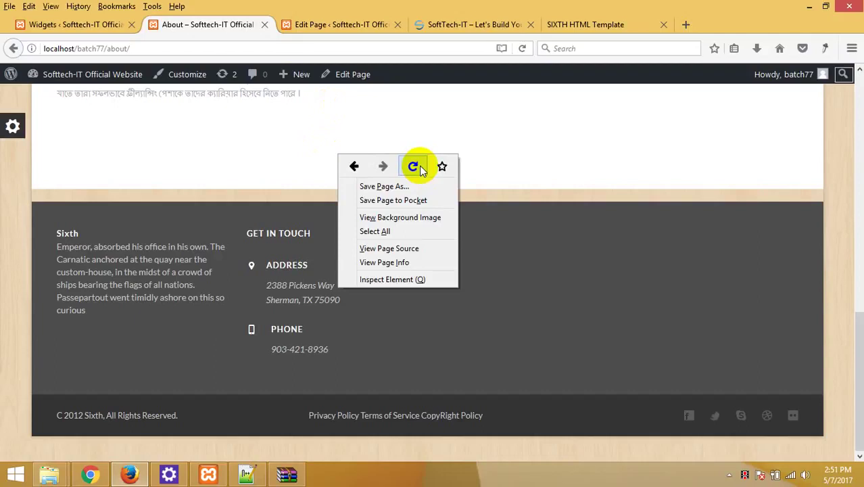
left_click(414, 165)
Add a Recent Posts widget titled Recent Post to the Footer Widget area, enable its post date display and save it
left_click(38, 24)
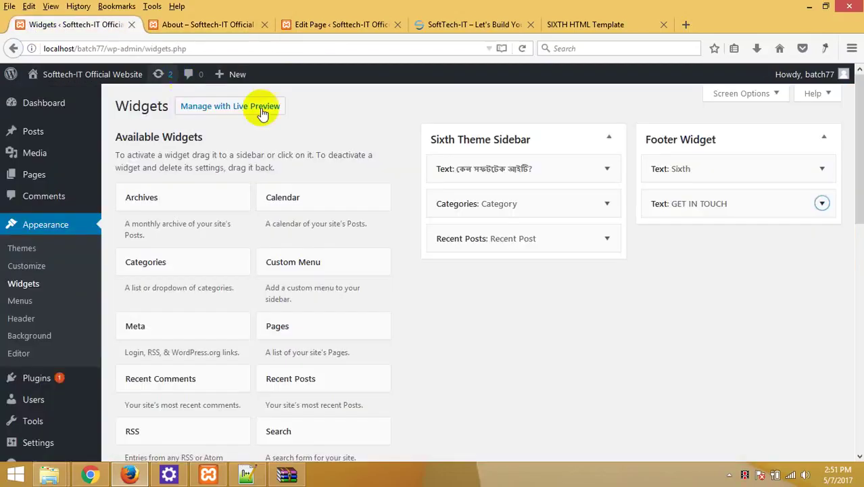
scroll(265, 228, "down", 1)
scroll(265, 228, "down", 3)
left_click(318, 173)
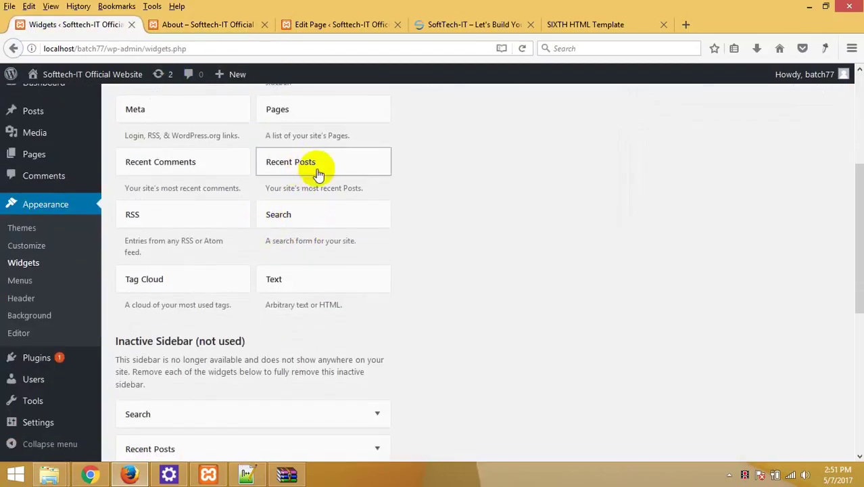
left_click(328, 251)
left_click(355, 265)
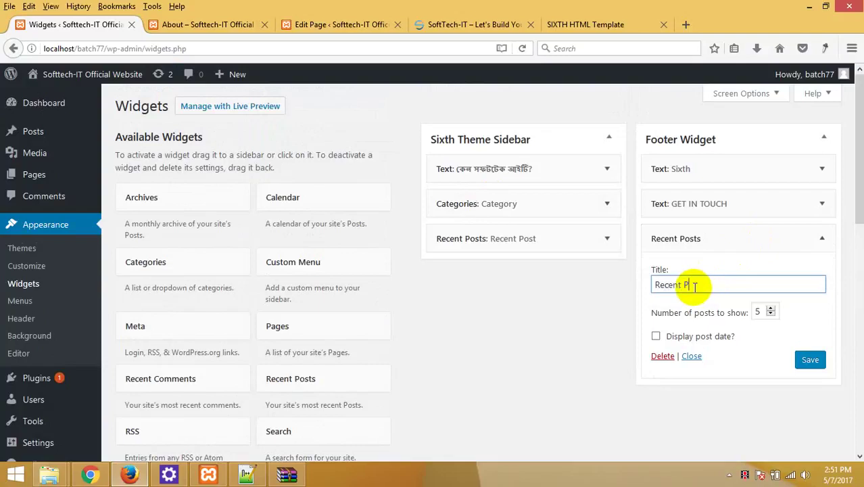
left_click(698, 336)
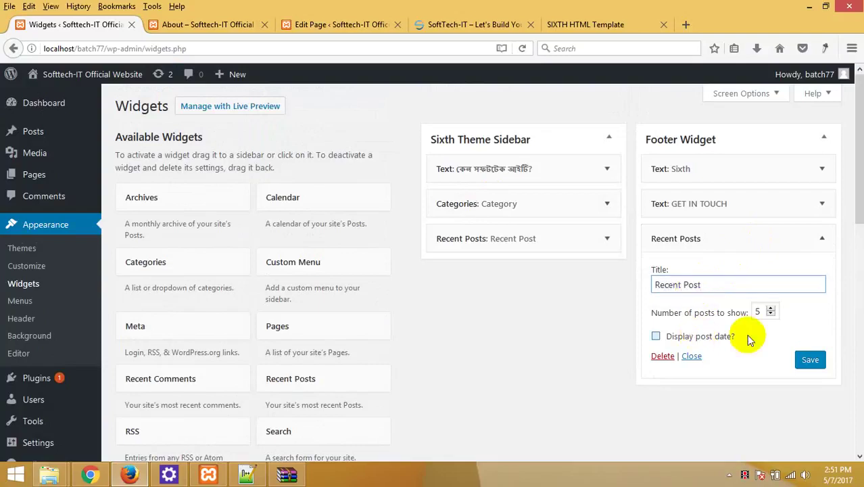
left_click(810, 360)
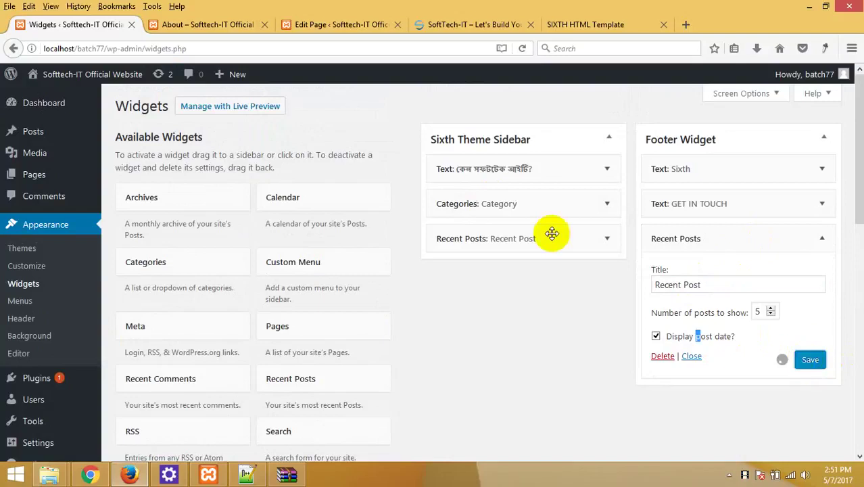
Check the reloaded About page's footer, and turn off the post date display in the footer's Recent Posts widget, saving the change
left_click(215, 24)
key("F5")
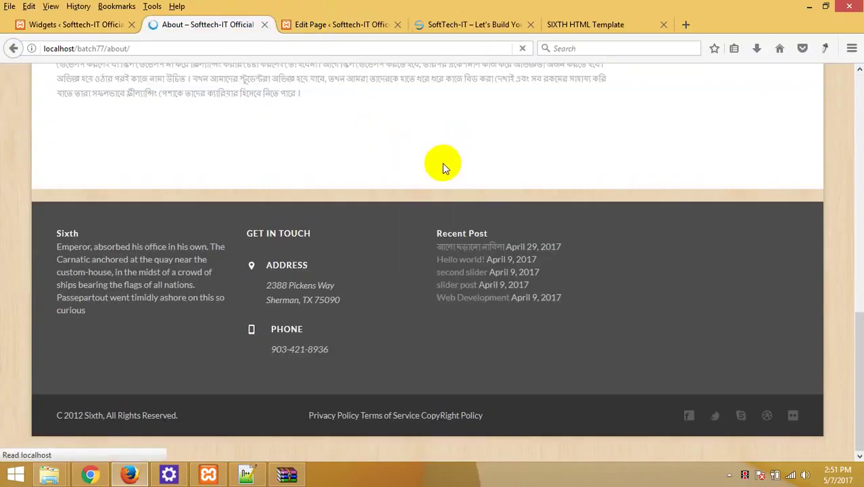
left_click(80, 25)
left_click(656, 336)
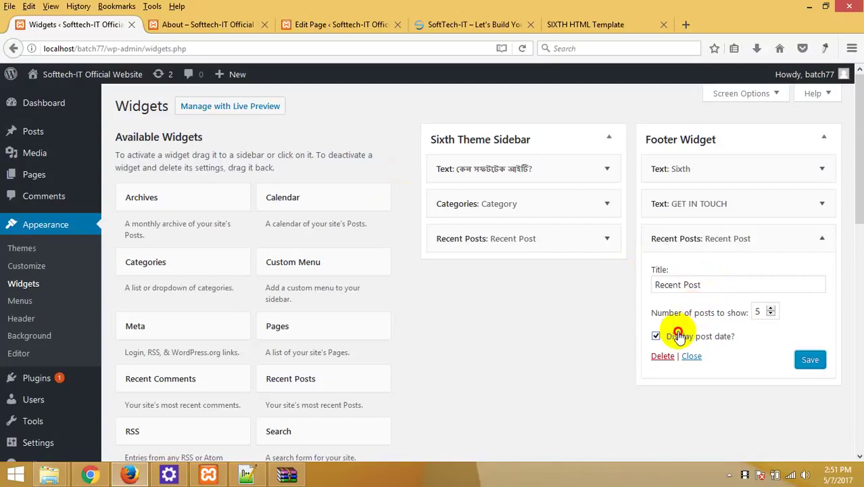
left_click(810, 360)
Reload the About page and compare its footer post list with the RECENT POSTS block of the HTML template
left_click(197, 27)
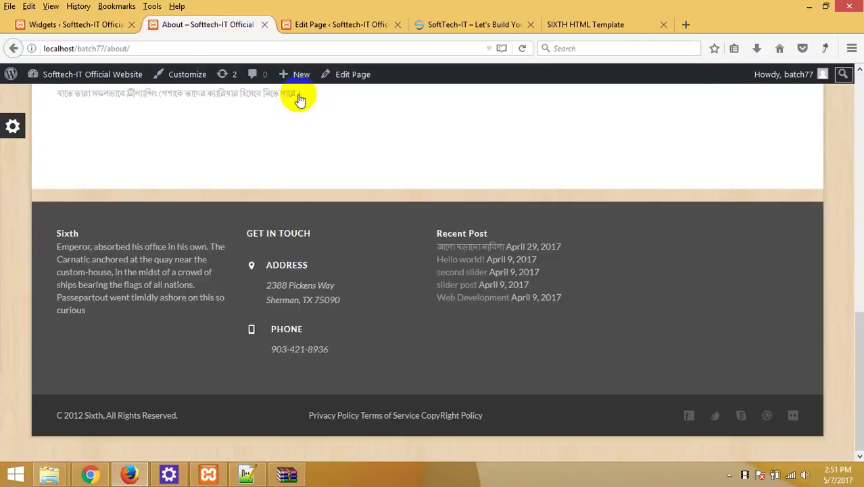
right_click(447, 234)
left_click(454, 229)
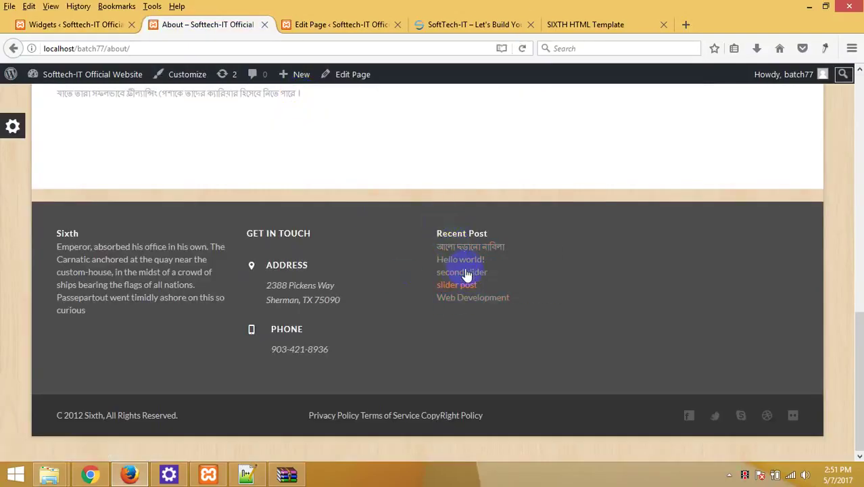
left_click(585, 25)
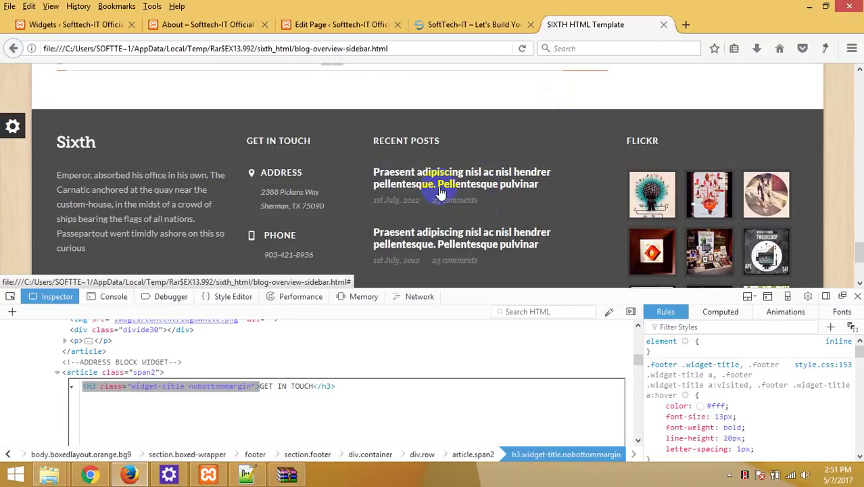
Collapse the Recent Posts widget in the Footer Widget area and look through the available widgets
left_click(64, 25)
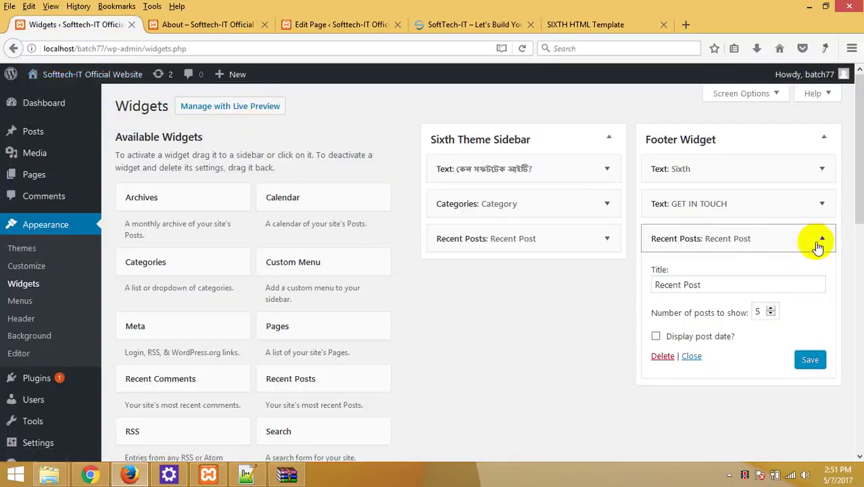
left_click(821, 240)
left_click(233, 19)
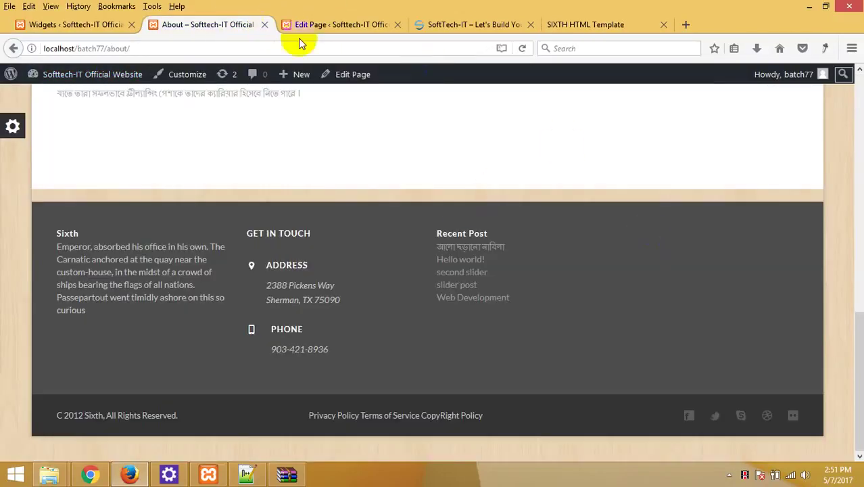
left_click(74, 25)
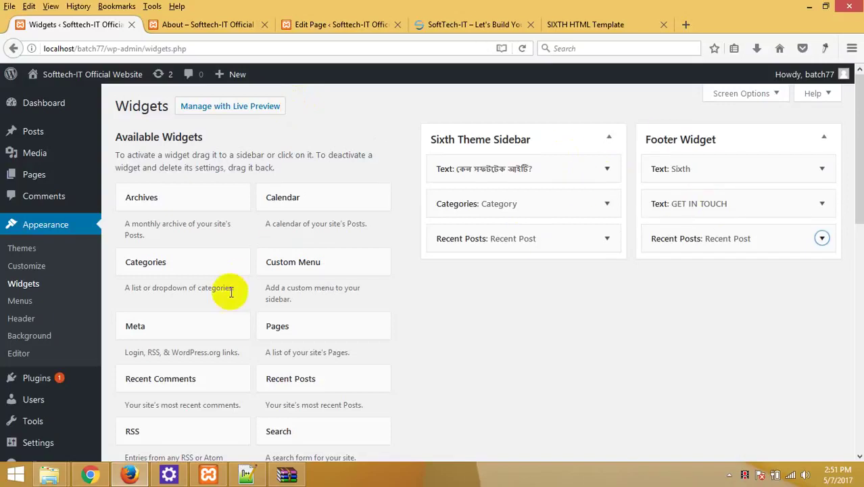
scroll(281, 298, "down", 5)
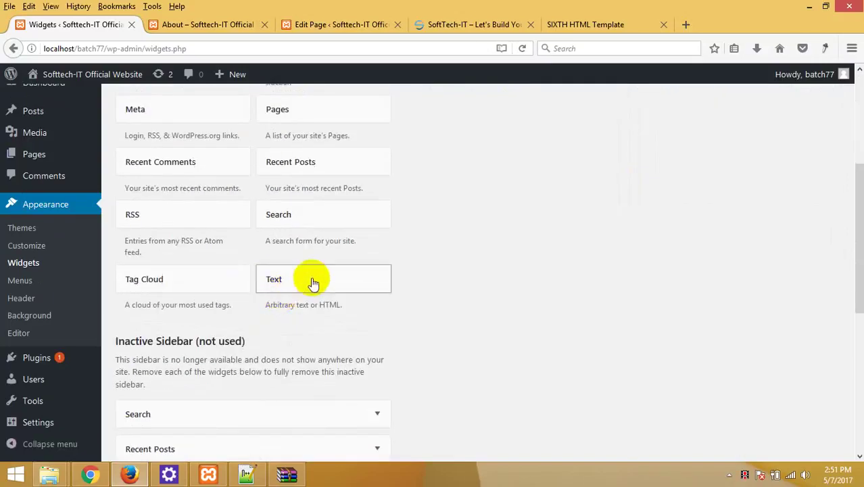
scroll(311, 277, "up", 5)
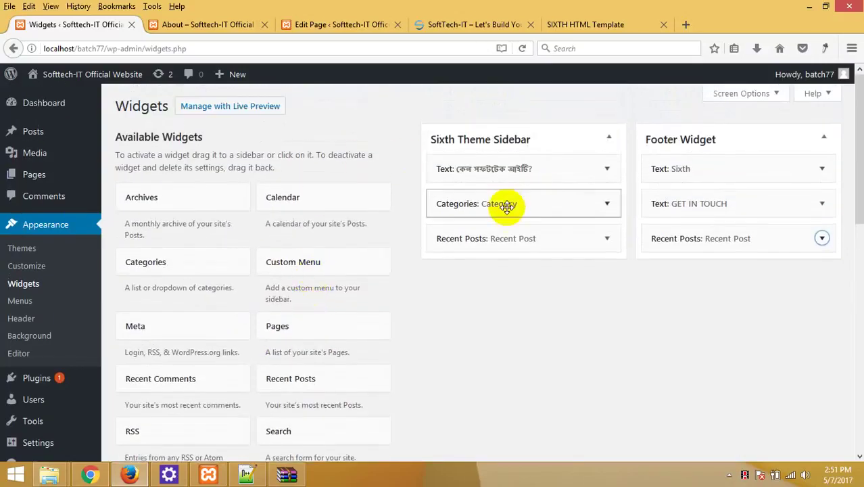
Examine the FLICKR image block in the HTML template's footer
left_click(473, 24)
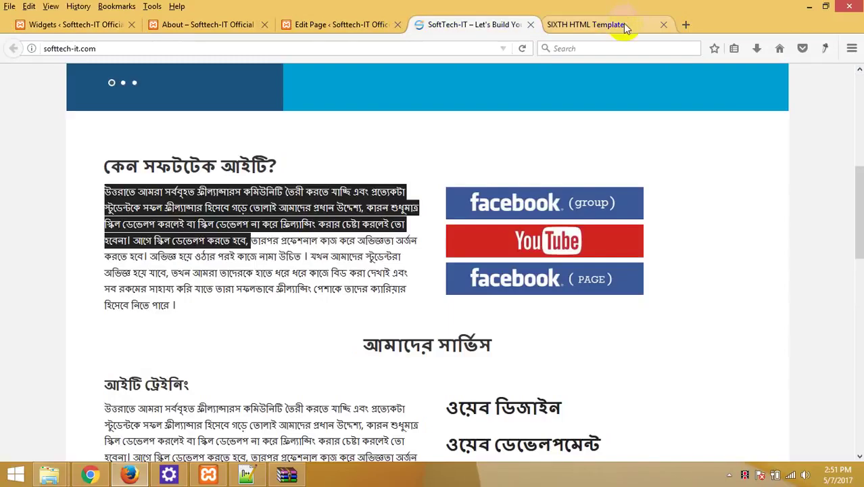
left_click(585, 24)
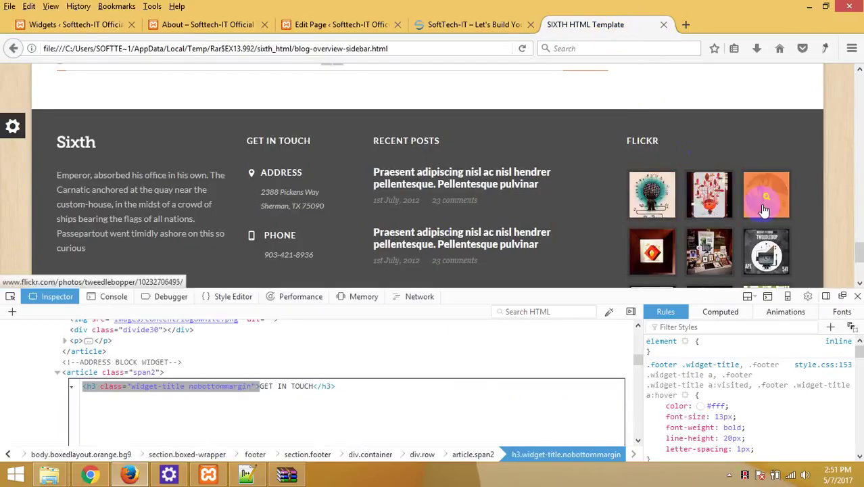
scroll(710, 216, "down", 2)
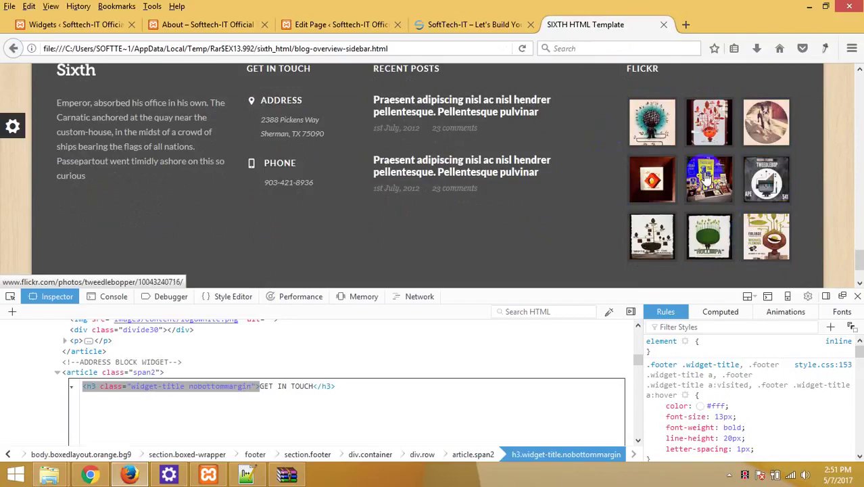
Look for a Flickr widget among the available widgets, and open the page for adding new plugins
left_click(76, 24)
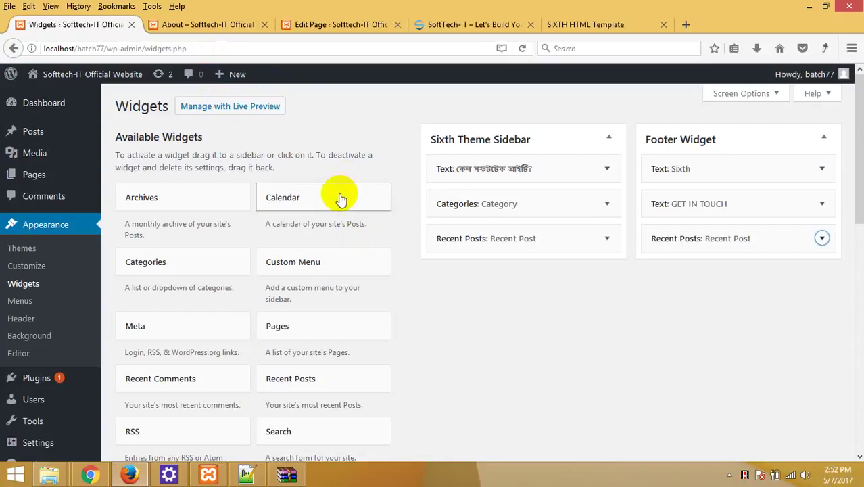
scroll(110, 203, "down", 5)
scroll(156, 193, "up", 5)
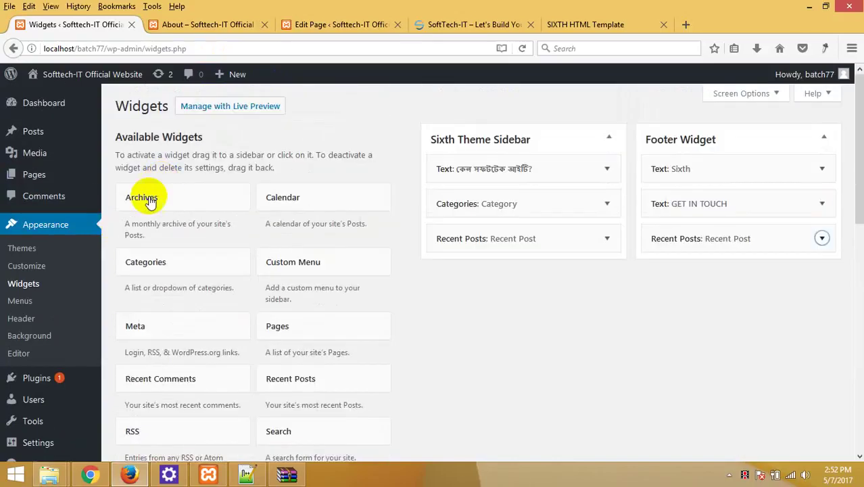
scroll(110, 227, "down", 4)
mouse_move(20, 365)
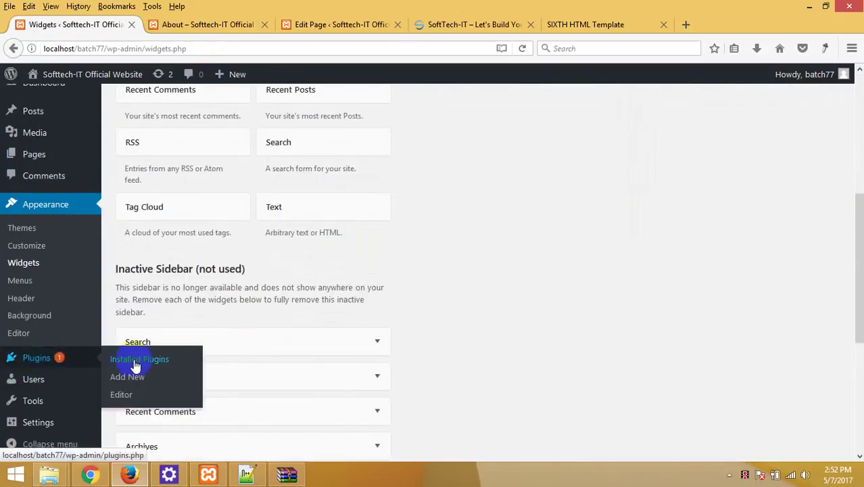
left_click(135, 365)
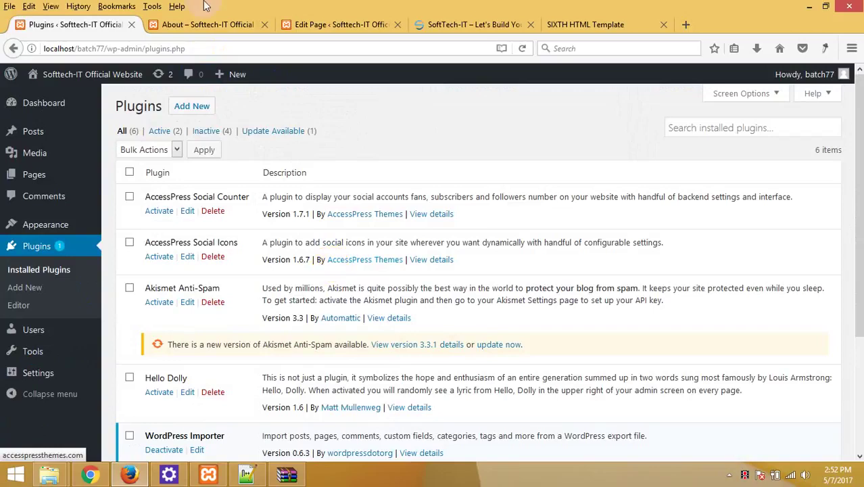
left_click(201, 105)
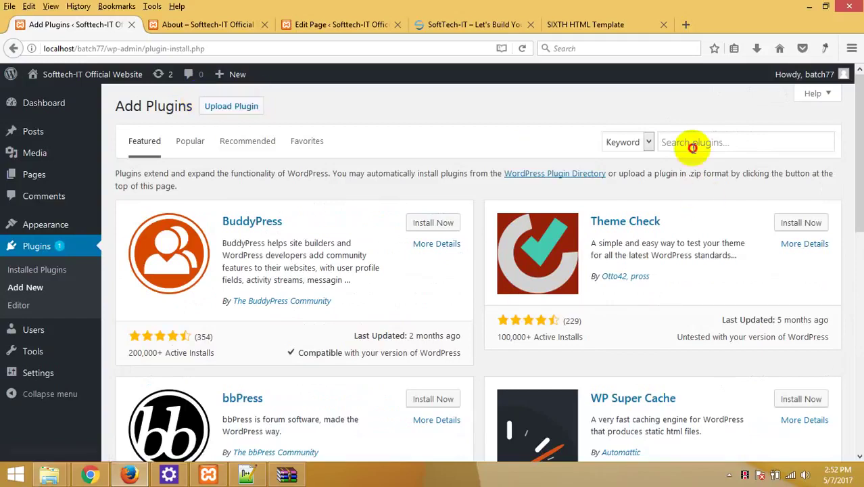
Search the plugin directory for "flicker widget" and look through the matching plugins
left_click(694, 148)
type("flicker")
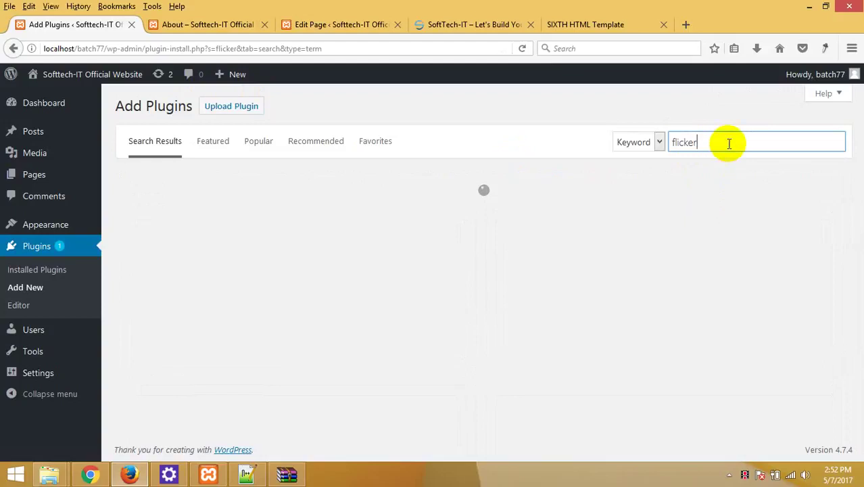
type(" widget")
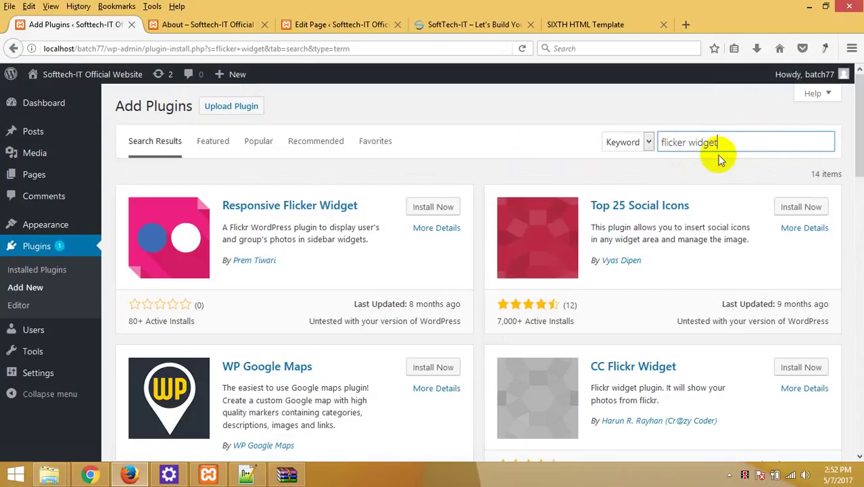
scroll(712, 187, "down", 3)
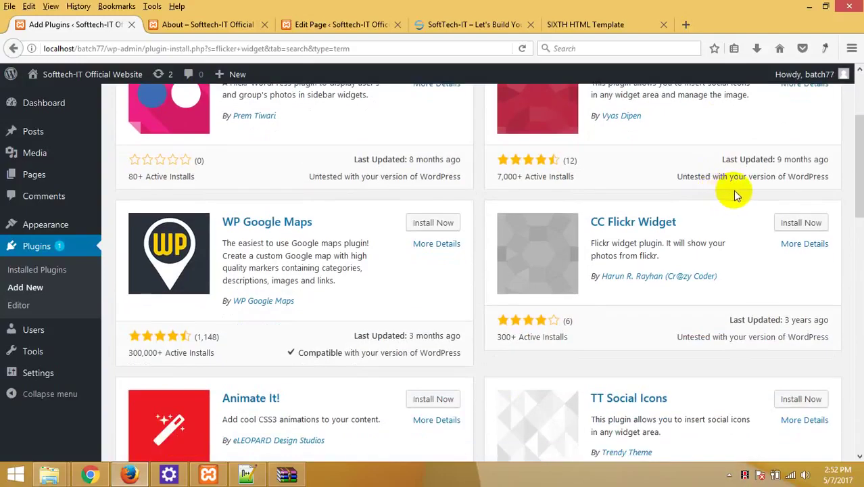
scroll(737, 196, "up", 2)
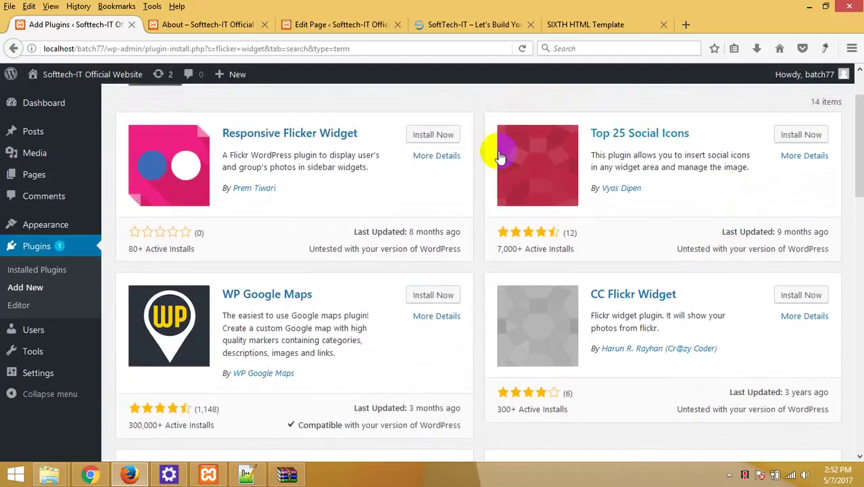
Install and activate the Responsive Flicker Widget plugin
left_click(433, 134)
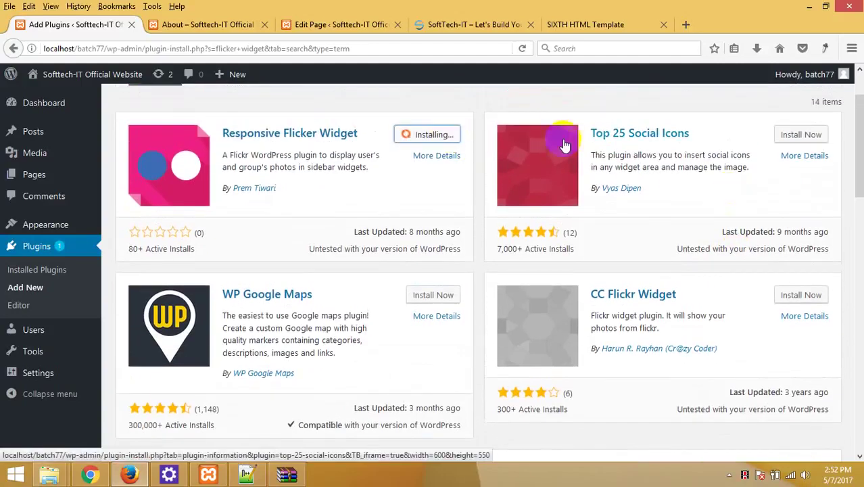
scroll(565, 146, "down", 6)
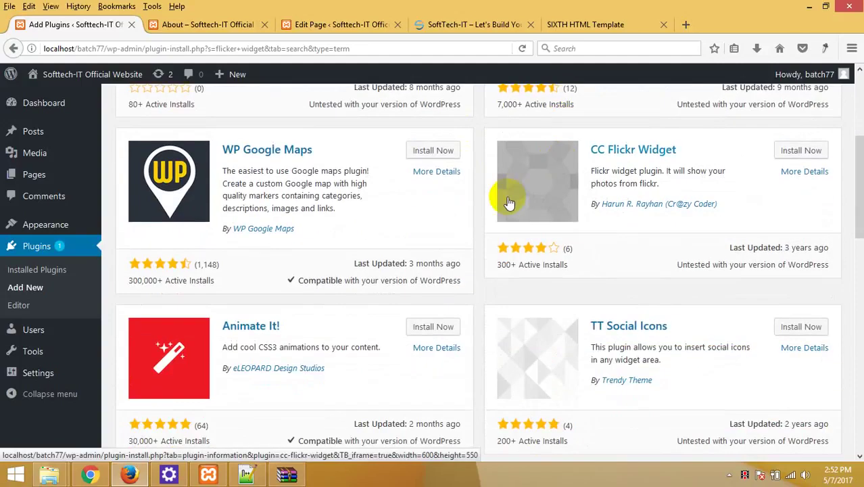
scroll(520, 178, "up", 8)
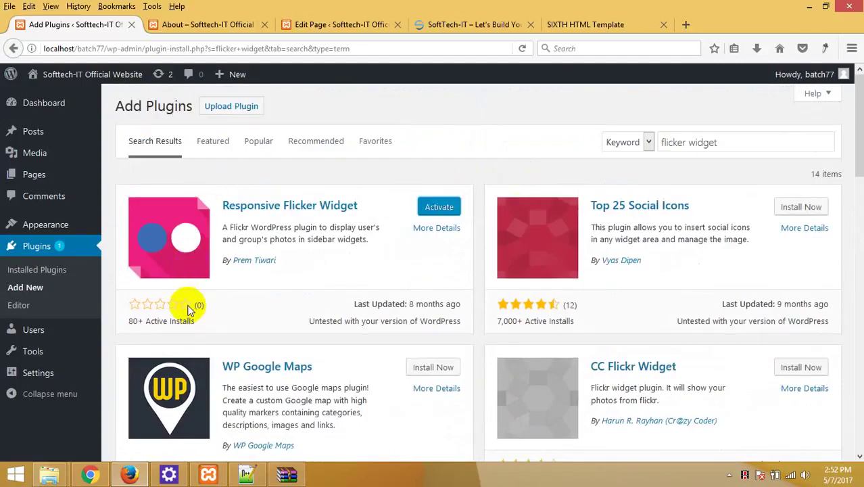
left_click(441, 207)
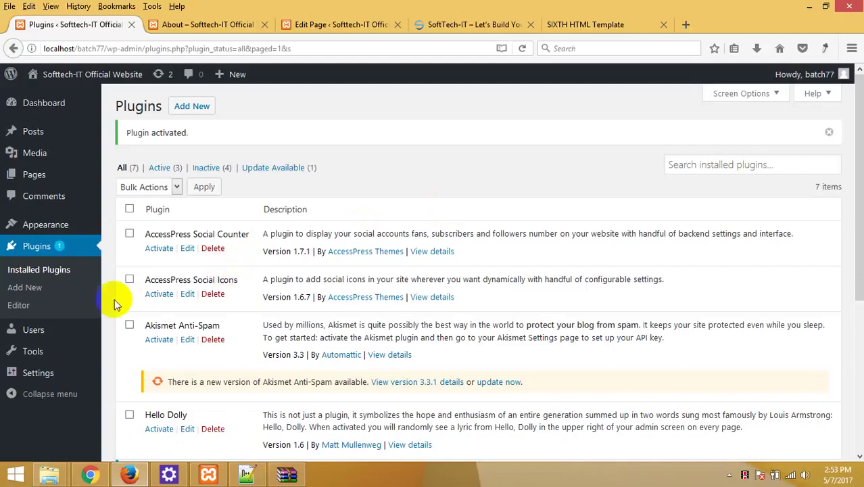
Return to the widget management page and add the FWM - Flickr widget to the Footer Widget area
left_click(180, 30)
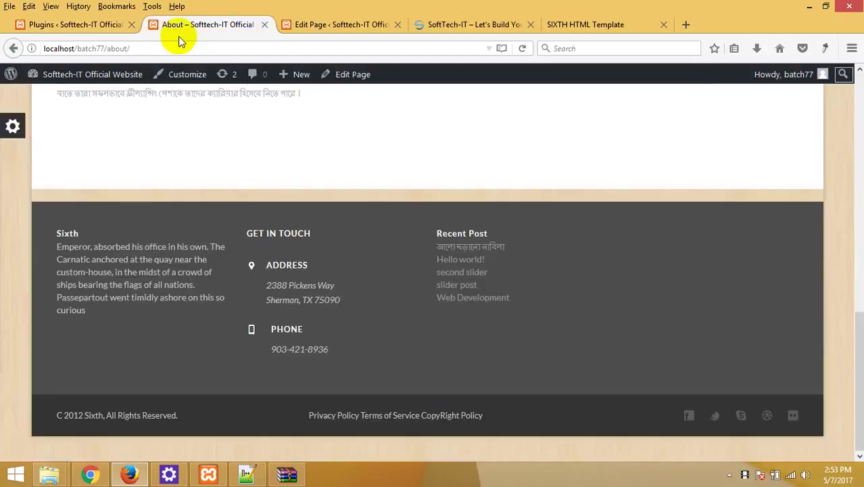
left_click(101, 30)
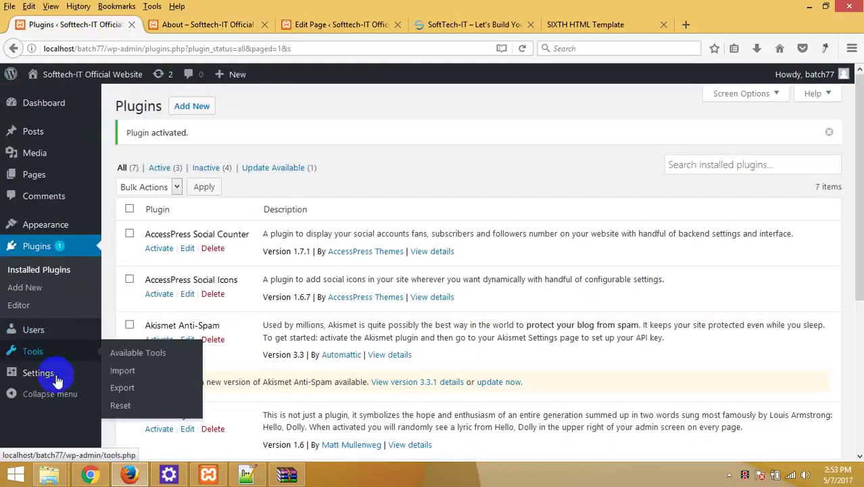
mouse_move(52, 226)
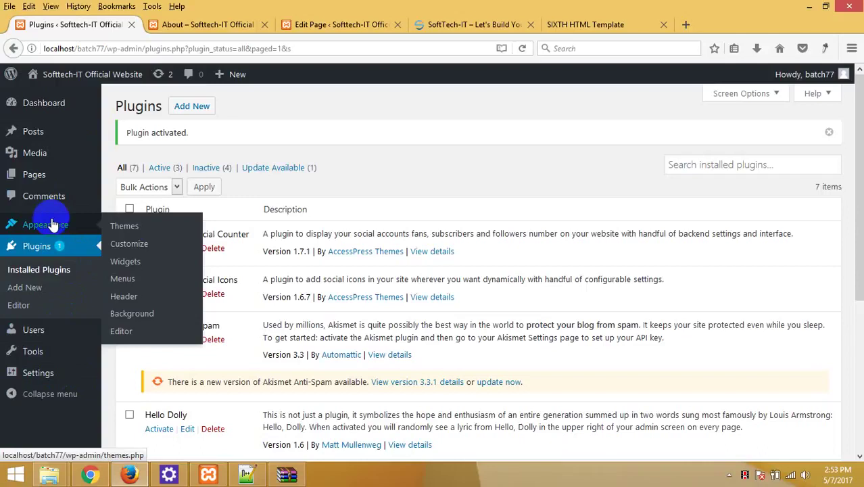
left_click(127, 263)
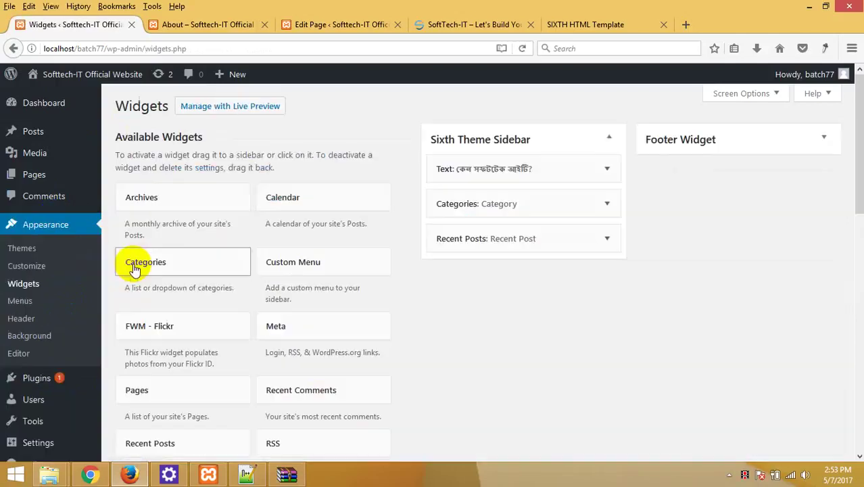
left_click(781, 145)
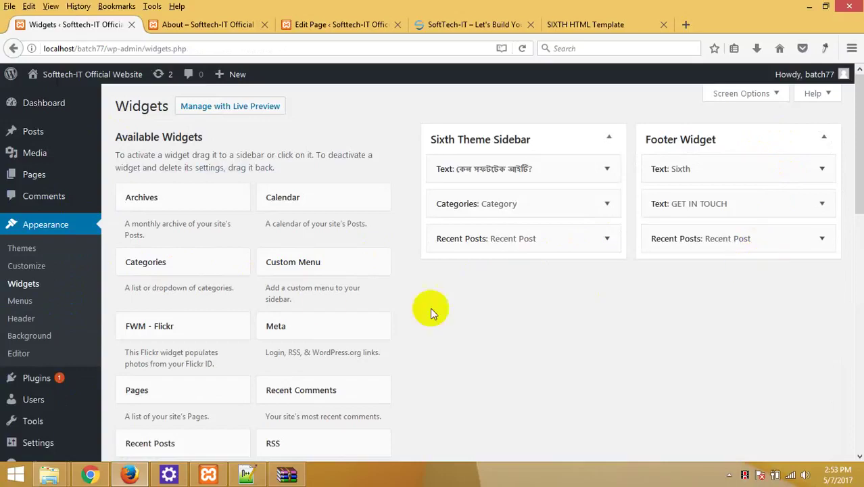
scroll(358, 309, "down", 3)
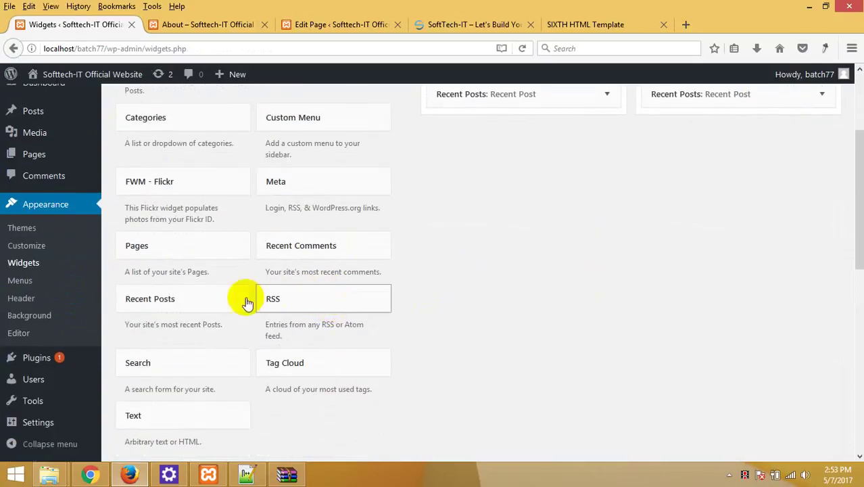
left_click(180, 181)
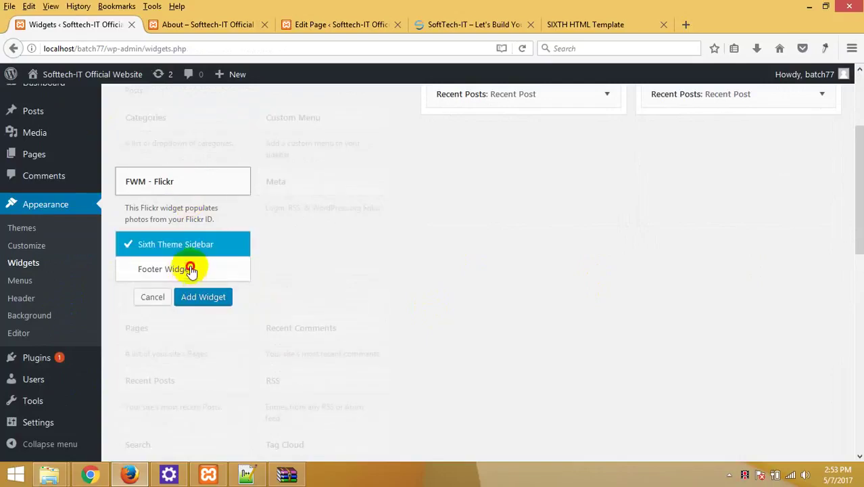
left_click(192, 269)
left_click(198, 297)
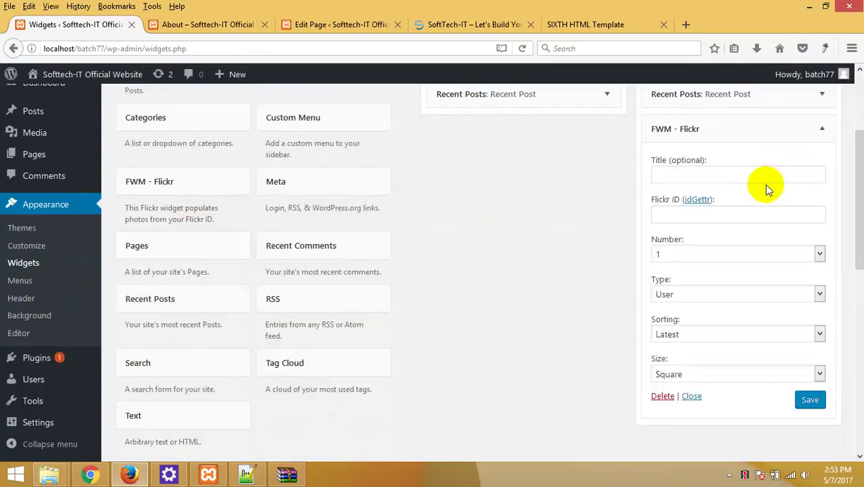
Check the Flickr heading in the HTML template's footer, and set the FWM - Flickr widget's title to FLICKR
left_click(704, 177)
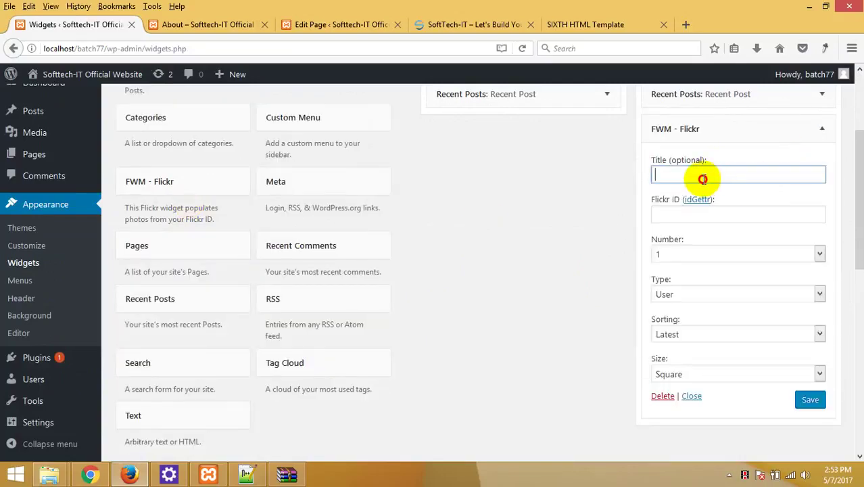
left_click(297, 25)
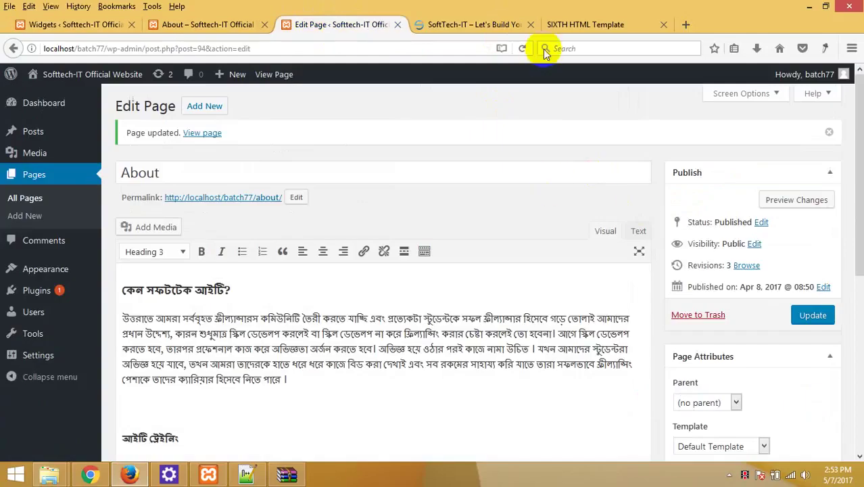
left_click(566, 27)
scroll(667, 145, "up", 2)
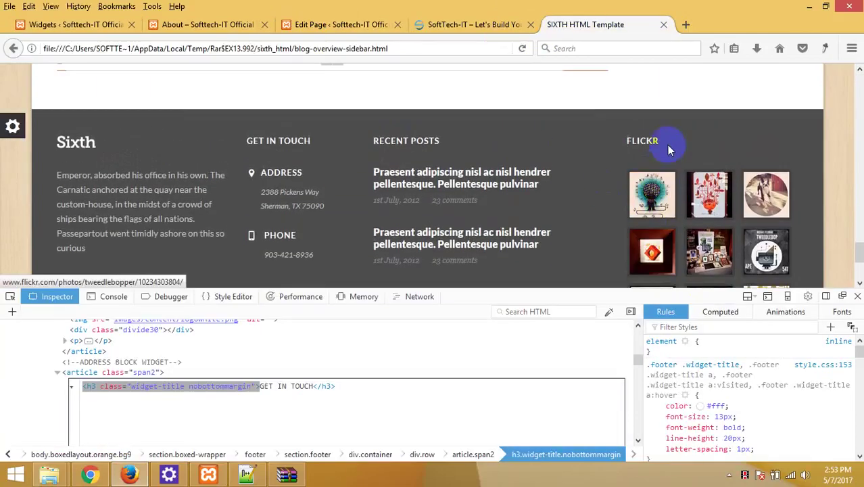
double_click(629, 144)
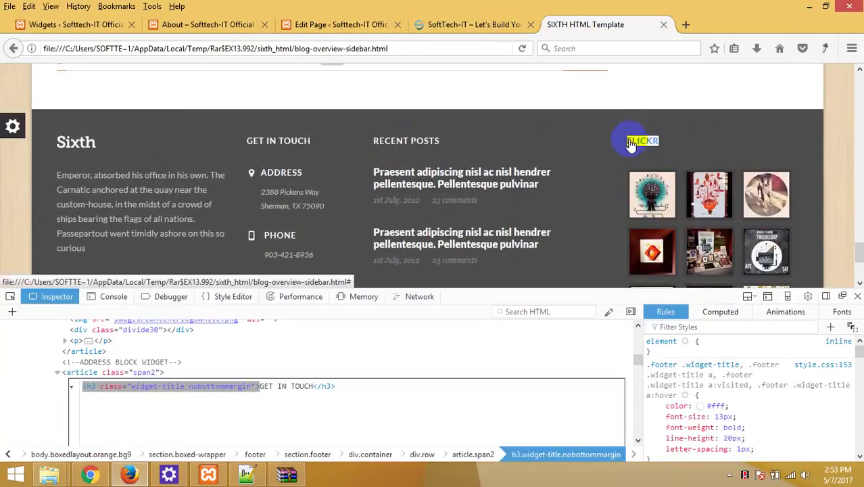
left_click(193, 25)
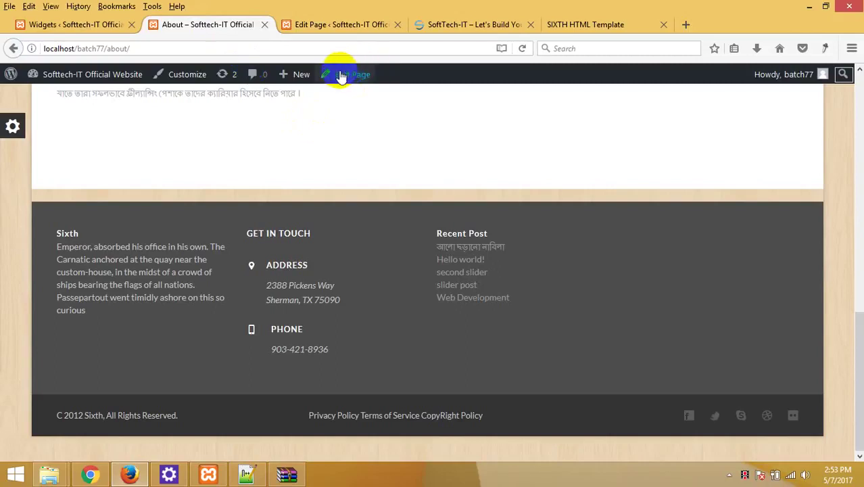
left_click(86, 26)
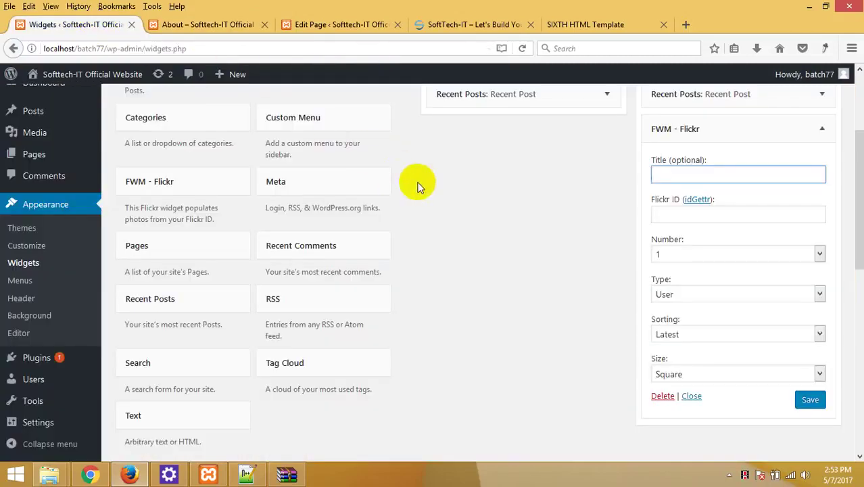
scroll(417, 183, "up", 3)
left_click(692, 318)
type("FLICKR")
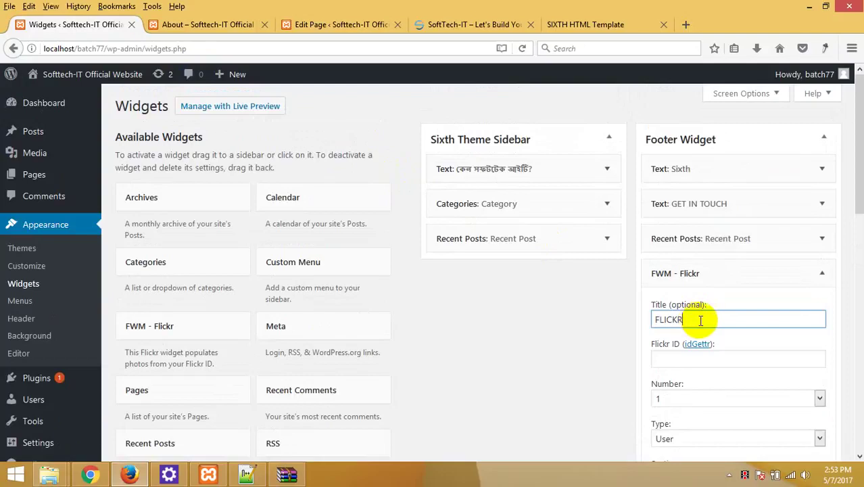
Replace the title of the Recent Posts widget in the Footer Widget area with RECENT POSTS, copied from the HTML template's footer
left_click(821, 238)
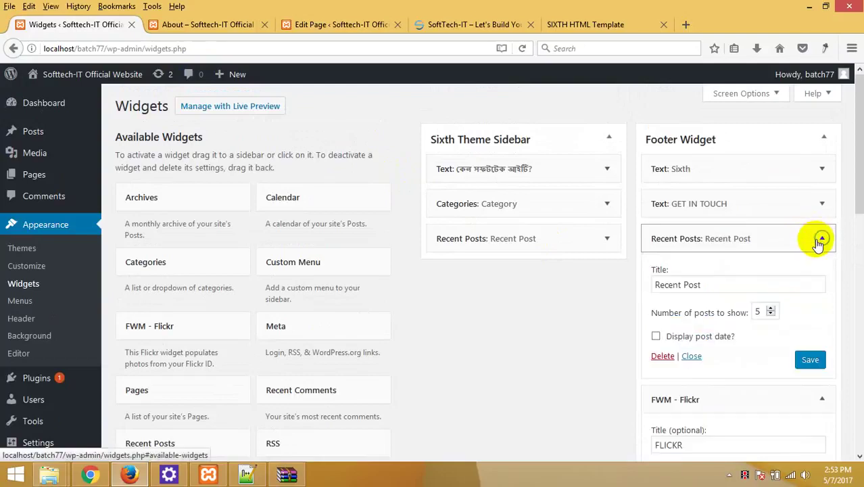
left_click(821, 239)
left_click(821, 239)
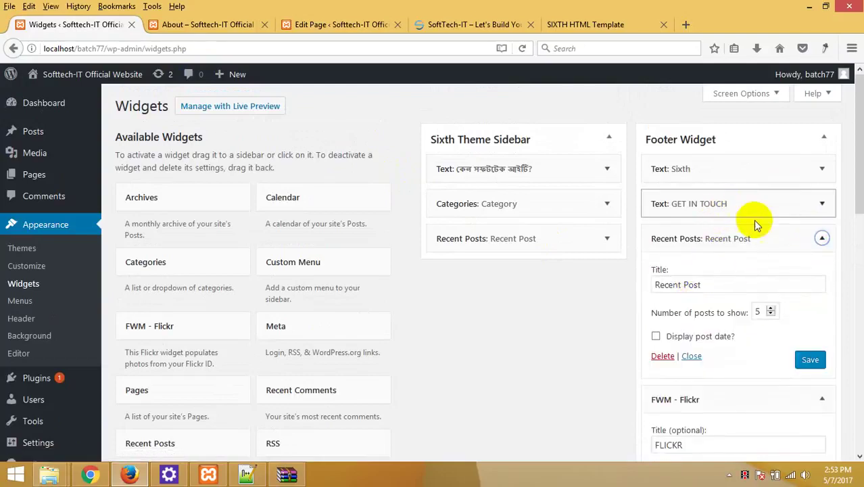
left_click(579, 25)
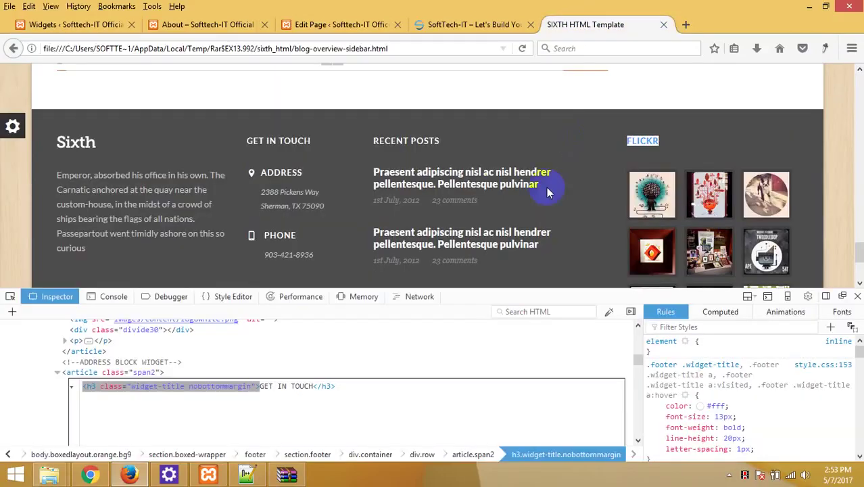
left_click_drag(447, 139, 374, 140)
key("ctrl+c")
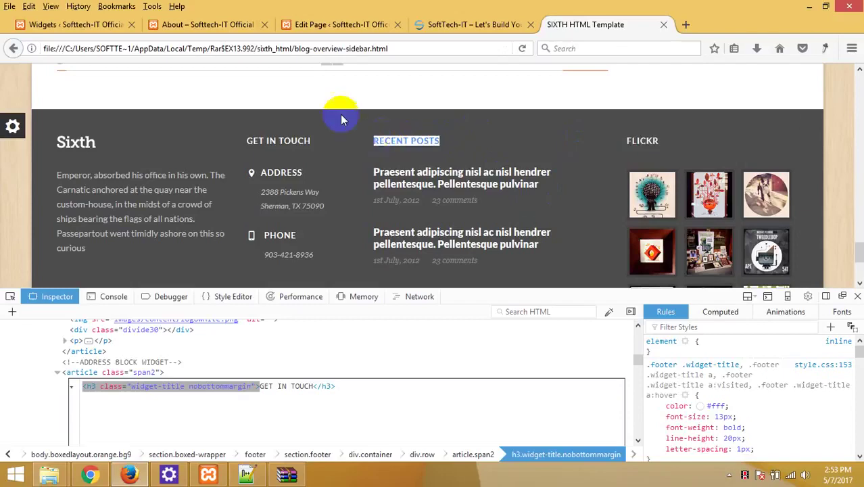
left_click(156, 25)
left_click(68, 25)
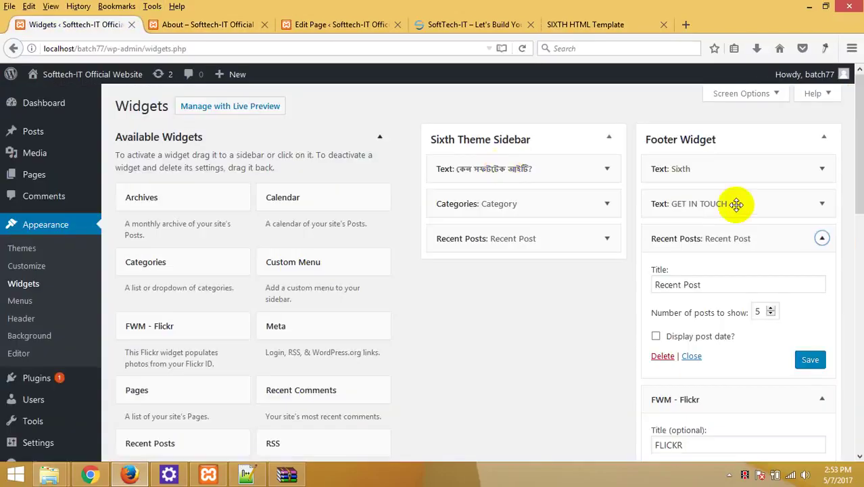
left_click_drag(762, 276, 620, 280)
key("ctrl+v")
Collapse the settings of the FWM - Flickr widget in the Footer Widget area
scroll(817, 279, "down", 1)
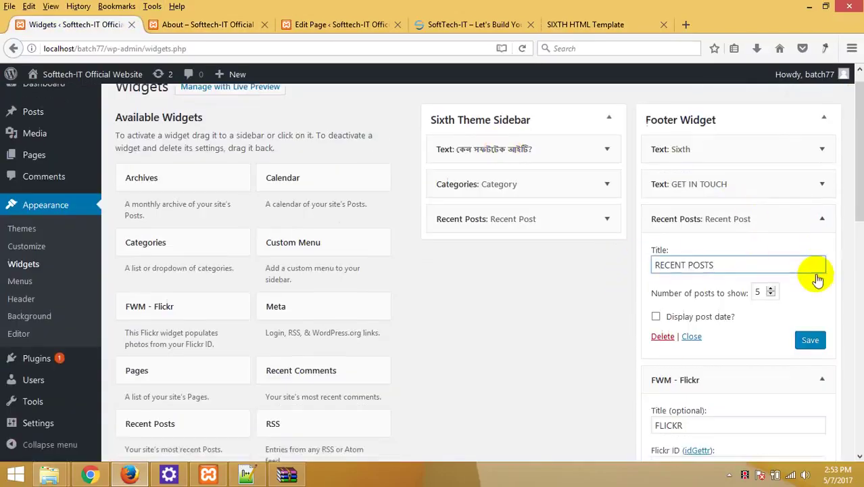
scroll(817, 279, "down", 3)
left_click(820, 188)
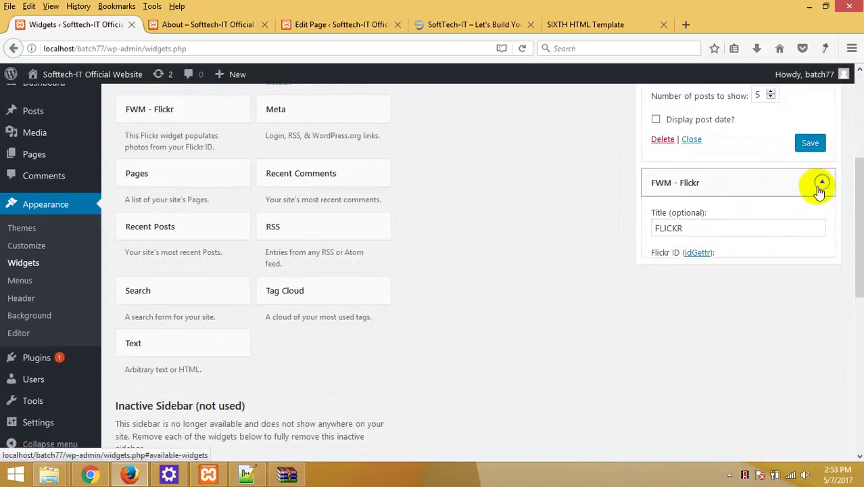
Open the idGettr link from the FWM - Flickr widget's Flickr ID setting in a new tab and switch to it
left_click_drag(708, 223, 591, 228)
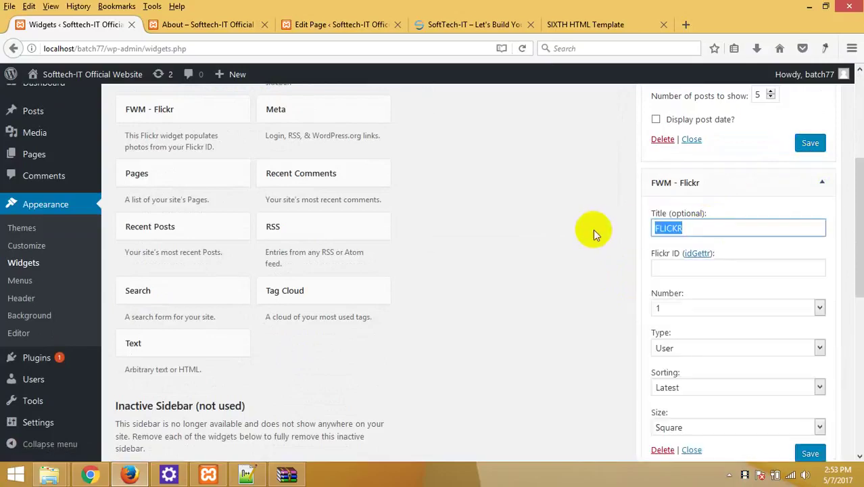
left_click(702, 265)
right_click(708, 256)
left_click(731, 262)
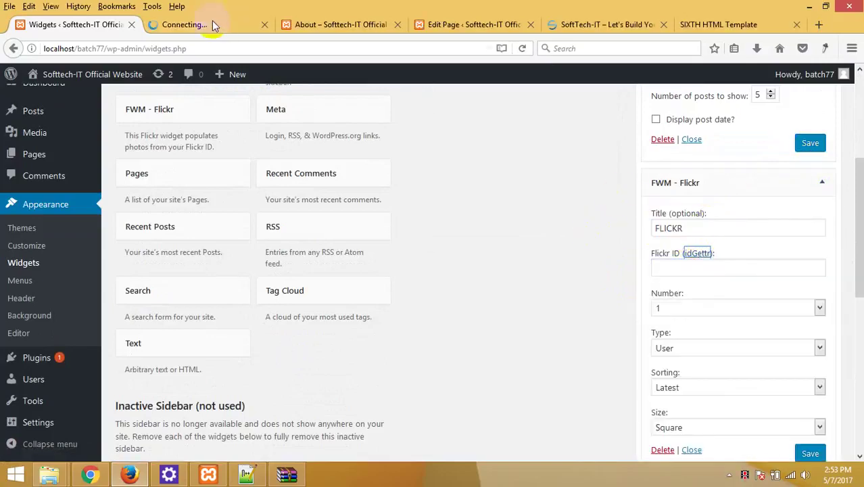
left_click(213, 26)
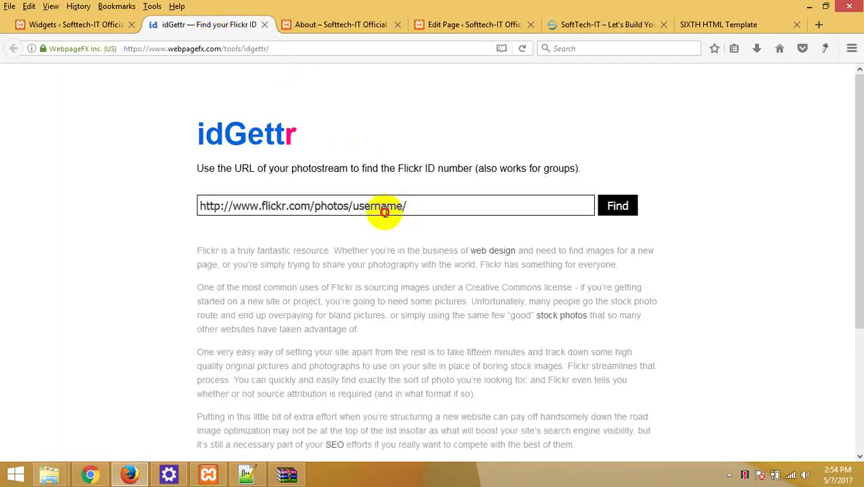
Replace username in idGettr's photostream URL with the Flickr account ID, copy that ID, and run the lookup
double_click(384, 207)
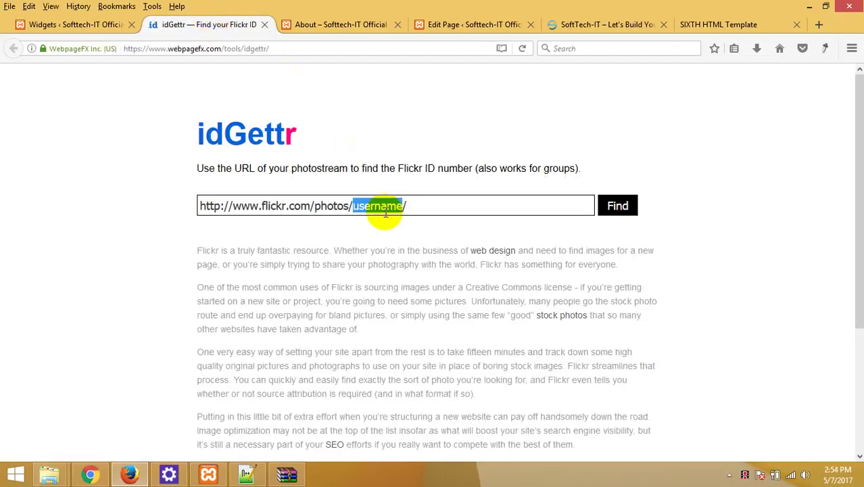
double_click(367, 209)
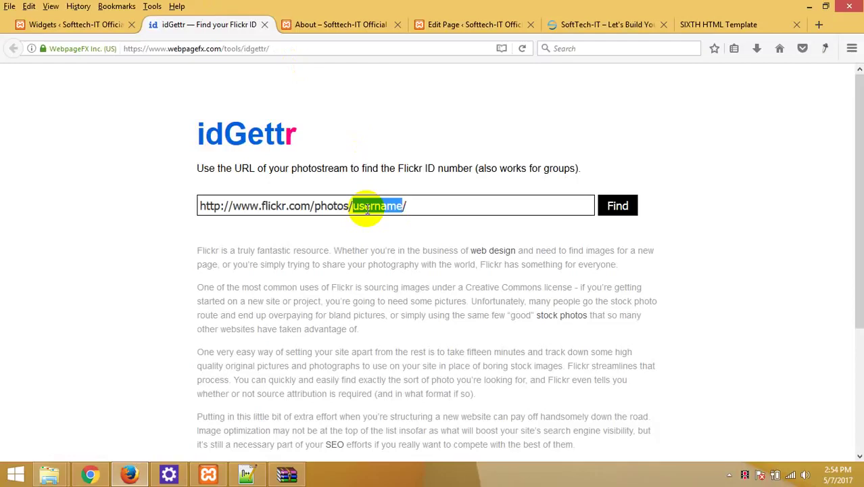
type("139067756@N05")
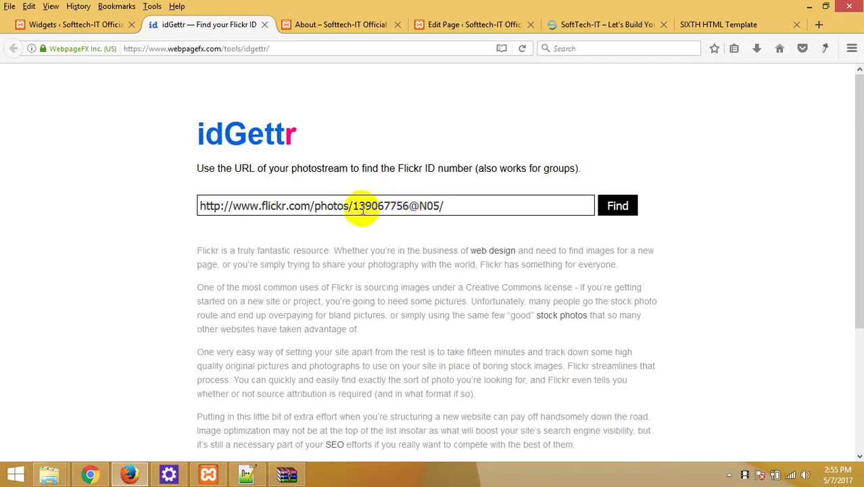
left_click_drag(352, 204, 440, 203)
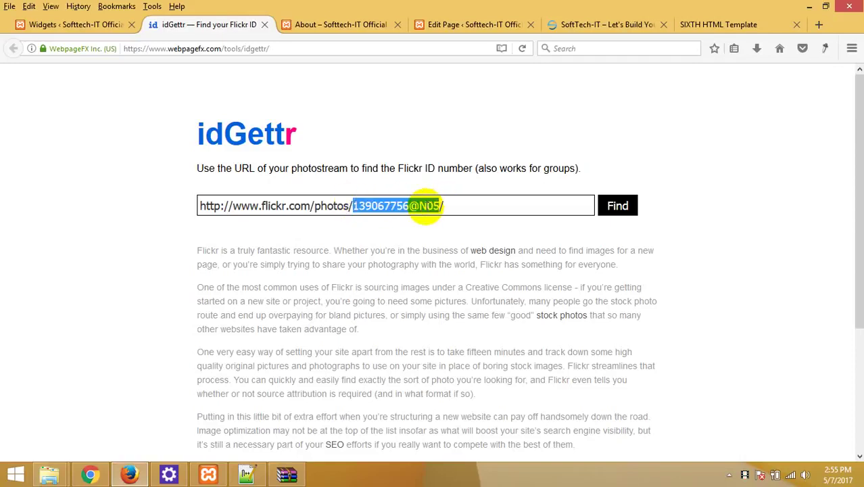
right_click(423, 203)
left_click(463, 247)
left_click(637, 208)
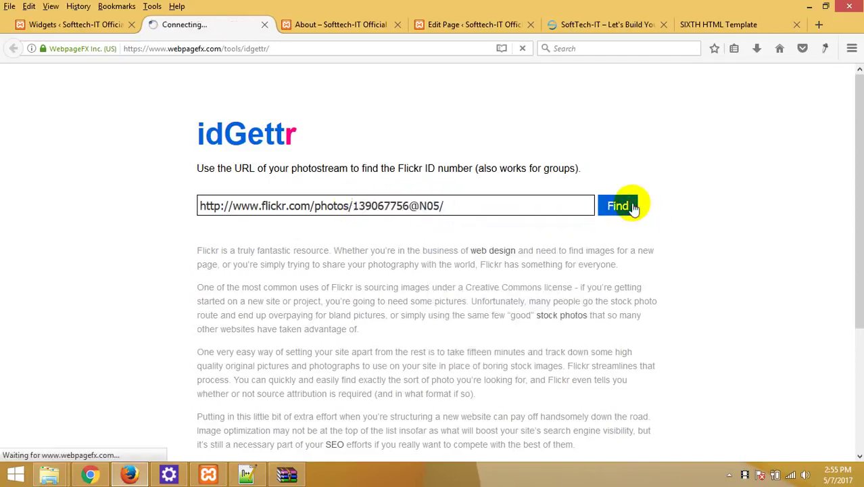
Copy the ID returned by idGettr and paste it into the FWM - Flickr widget's Flickr ID setting
left_click_drag(308, 245, 215, 244)
right_click(235, 248)
left_click(285, 257)
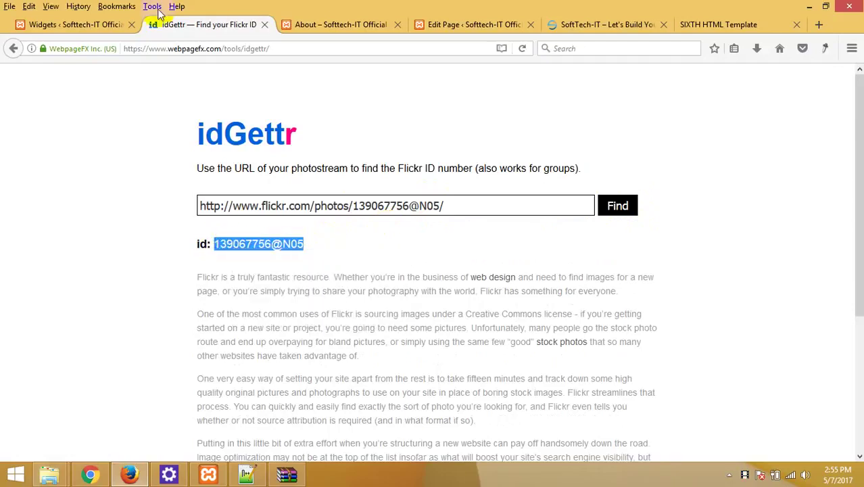
left_click(90, 27)
left_click(666, 268)
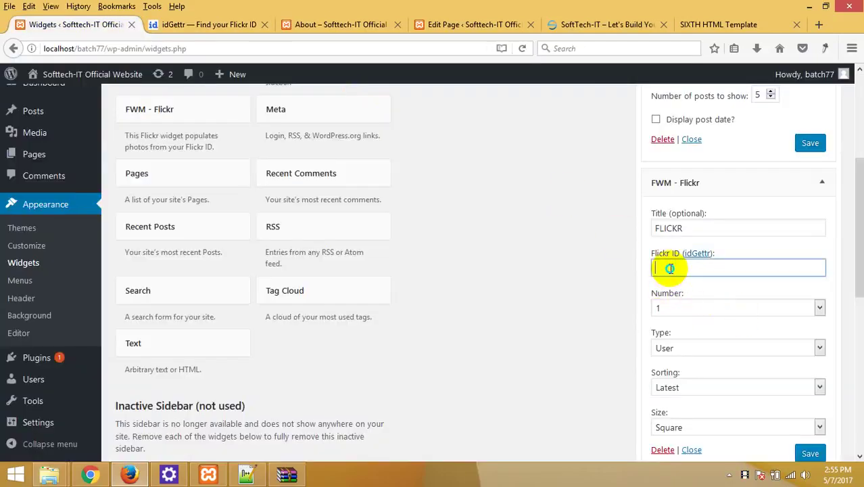
right_click(664, 269)
left_click(680, 320)
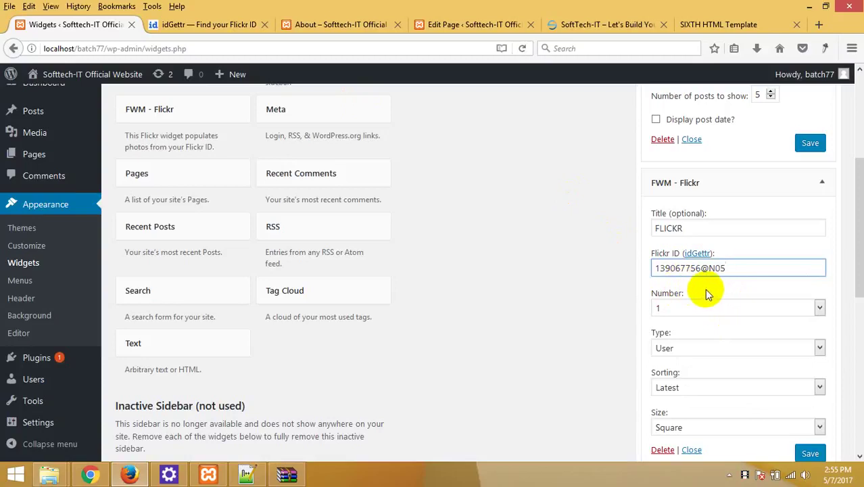
Set the FWM - Flickr widget's number of photos to 9
left_click(706, 306)
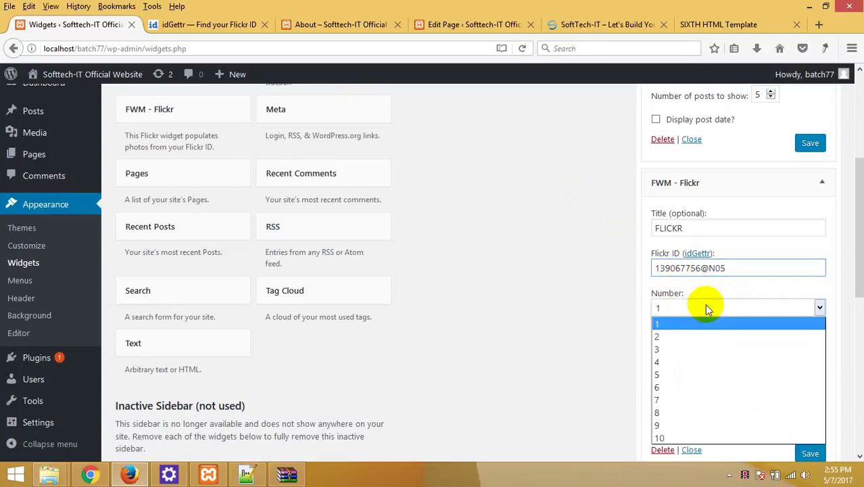
left_click(681, 384)
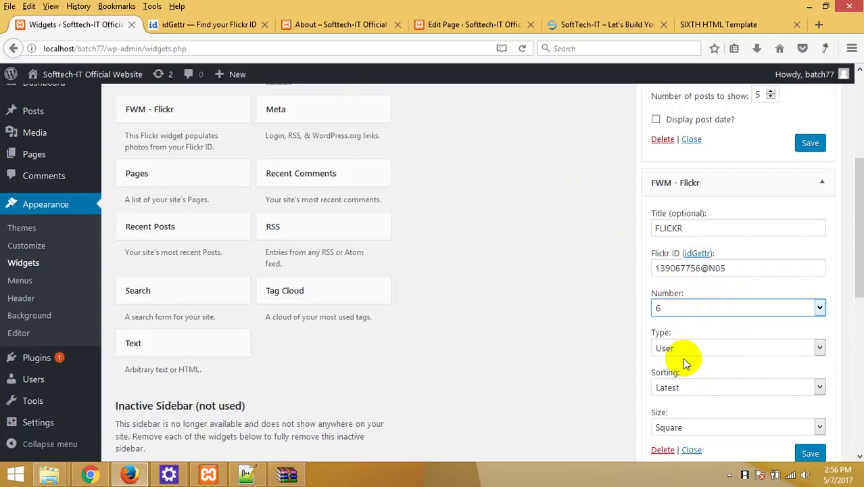
left_click(682, 308)
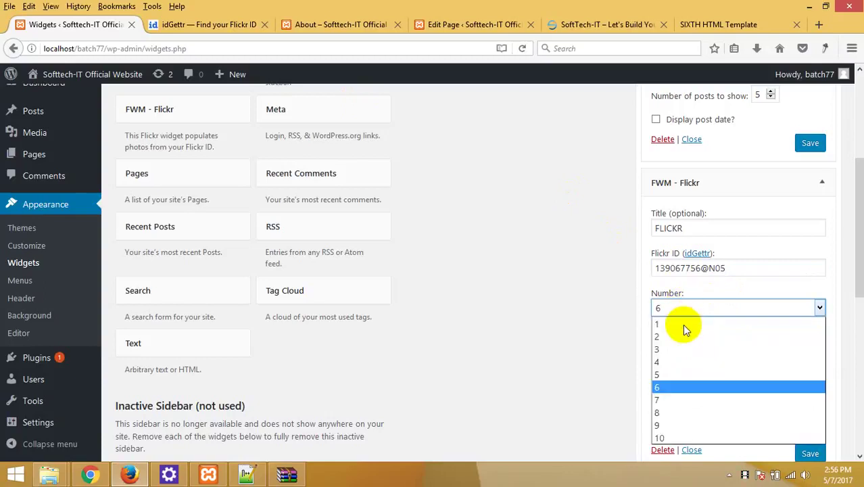
left_click(679, 425)
scroll(597, 322, "down", 2)
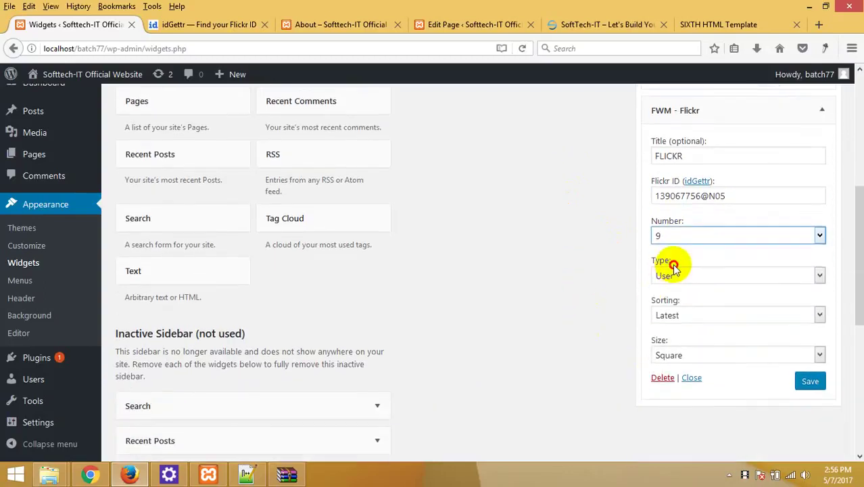
Choose type User, sorting Latest and size Square for the FWM - Flickr widget, and save it
left_click(674, 272)
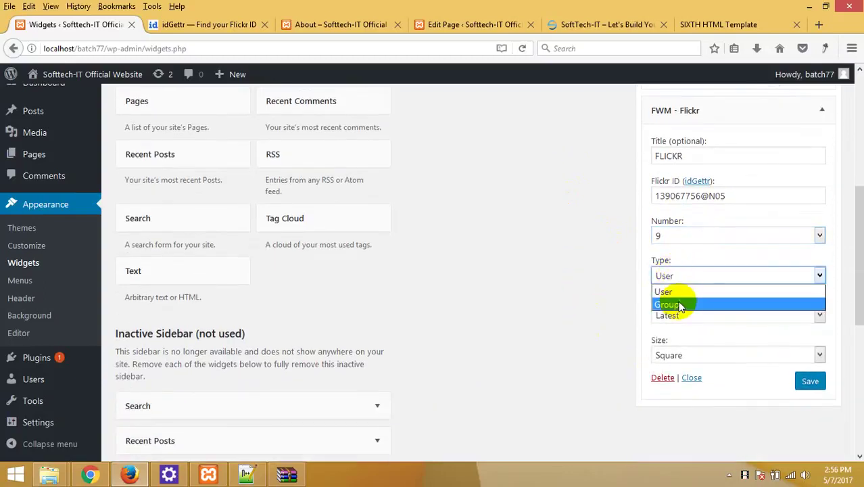
left_click(682, 298)
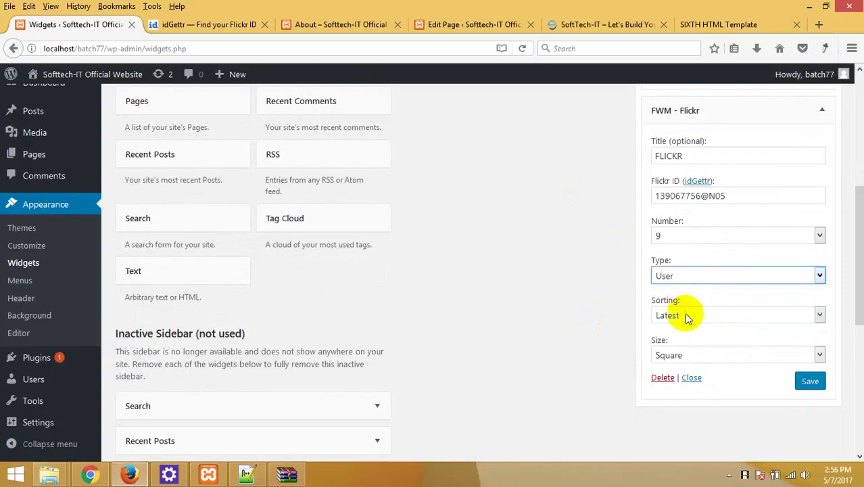
left_click(687, 316)
left_click(690, 332)
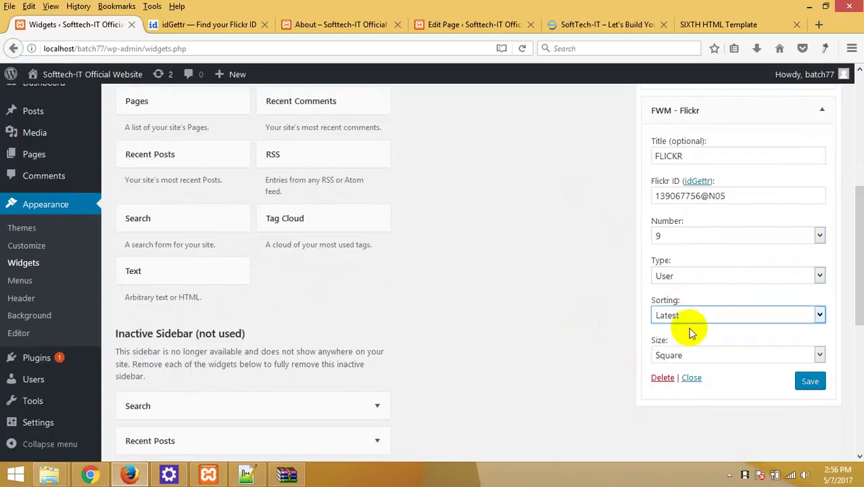
scroll(687, 334, "down", 2)
left_click(685, 282)
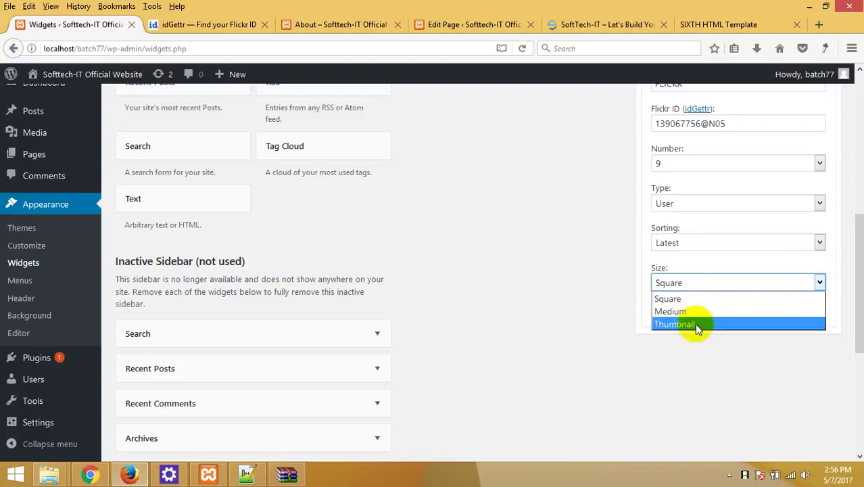
left_click(696, 301)
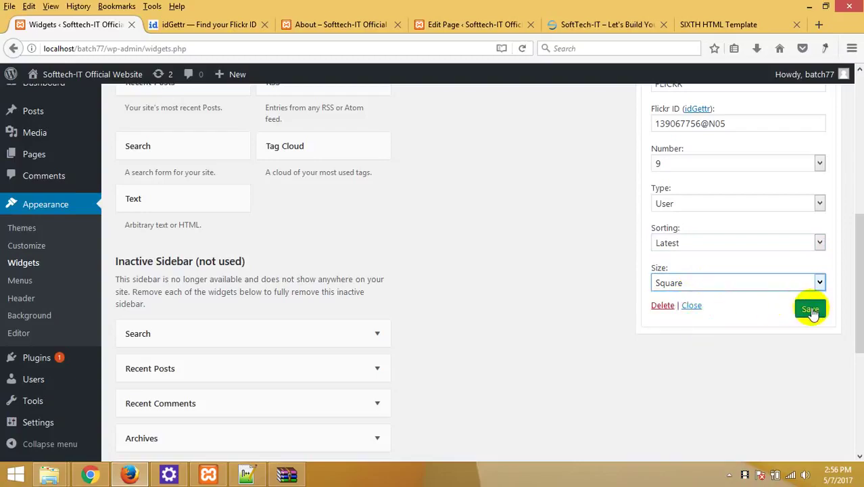
left_click(809, 309)
Reload the site's About page and check how the Flickr photos are laid out in the footer
left_click(203, 24)
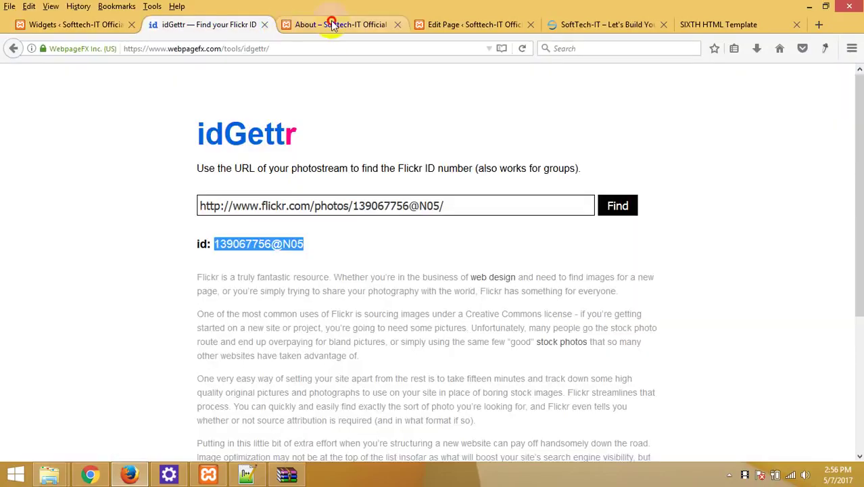
left_click(338, 24)
right_click(438, 192)
left_click(511, 202)
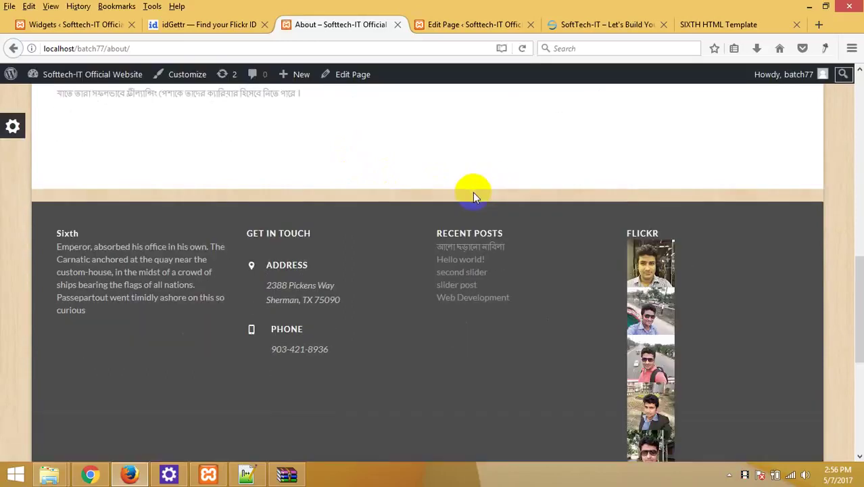
scroll(473, 196, "down", 3)
scroll(473, 196, "down", 3)
scroll(473, 196, "up", 5)
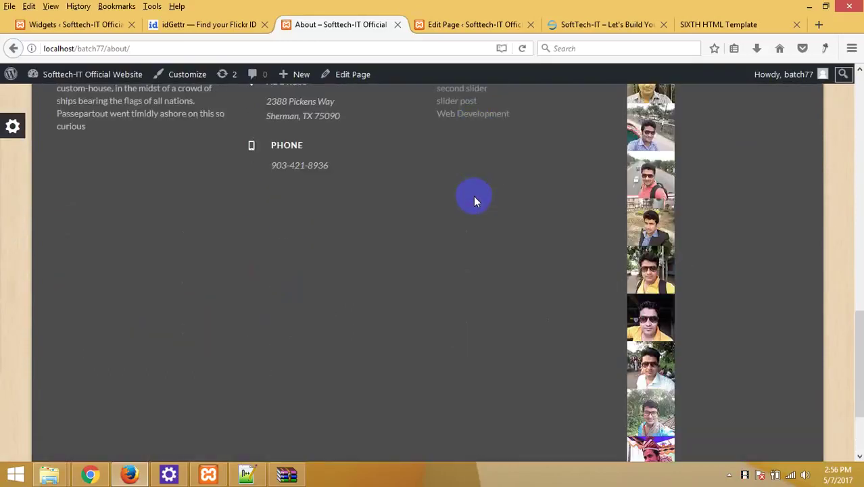
Inspect the first Flickr photo in the footer and select its container's class name, flickr_badge_image, for copying
right_click(661, 249)
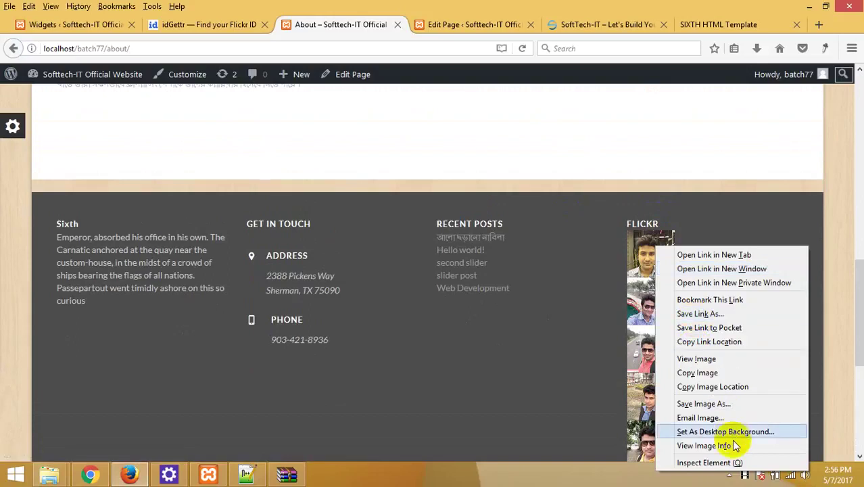
left_click(703, 463)
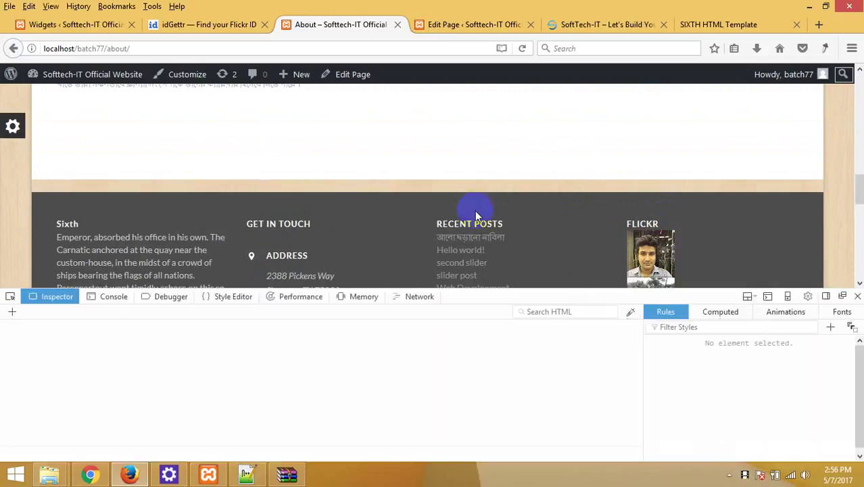
scroll(475, 210, "down", 2)
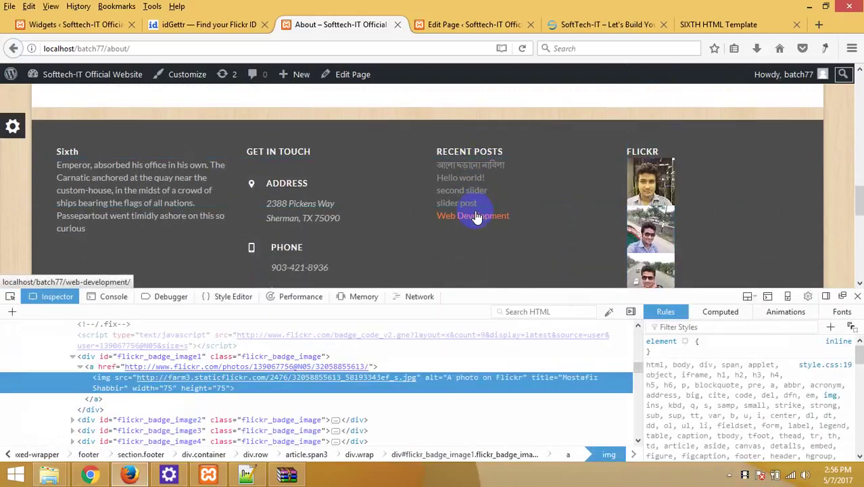
left_click(86, 359)
left_click(72, 356)
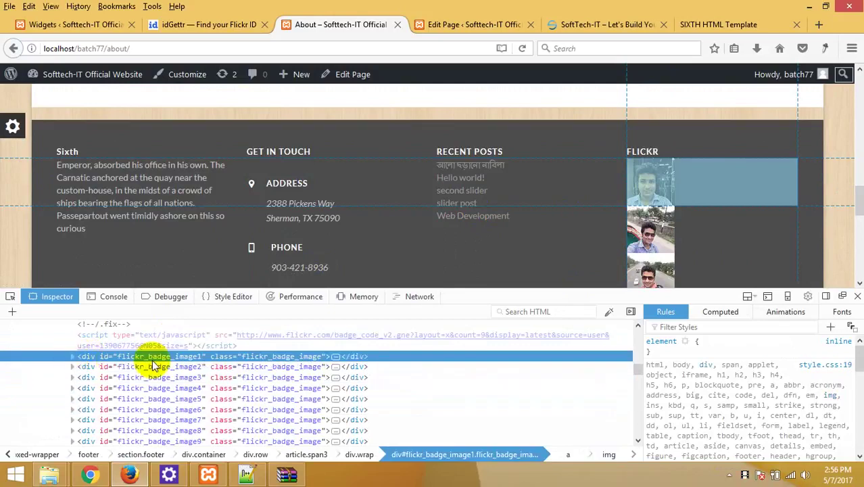
double_click(282, 356)
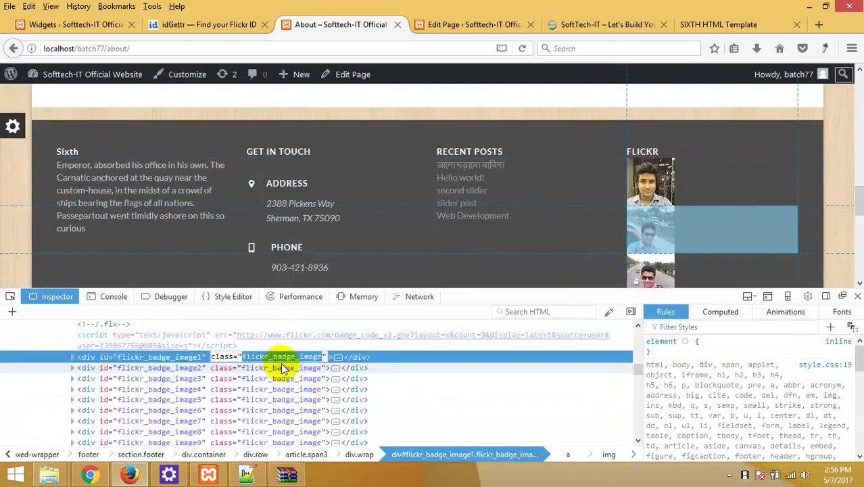
Switch to Notepad++ and start a .flickr_badge_image rule with a width property at the end of style.css
right_click(246, 474)
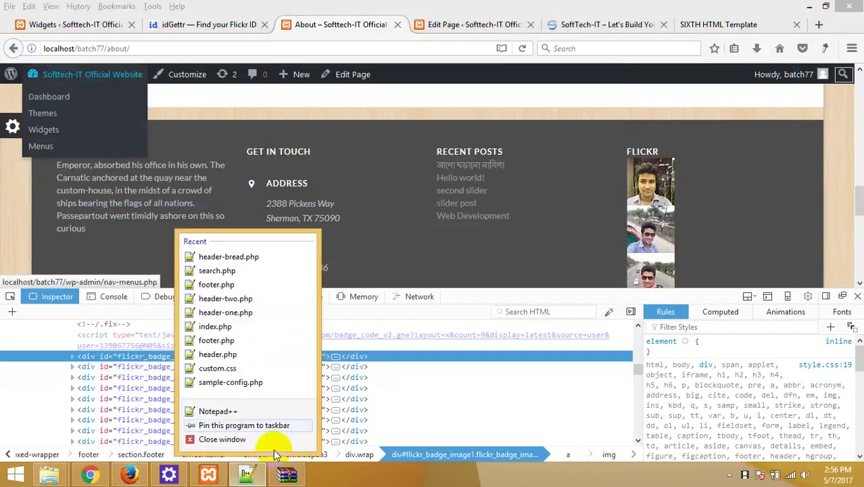
left_click(247, 476)
left_click(249, 477)
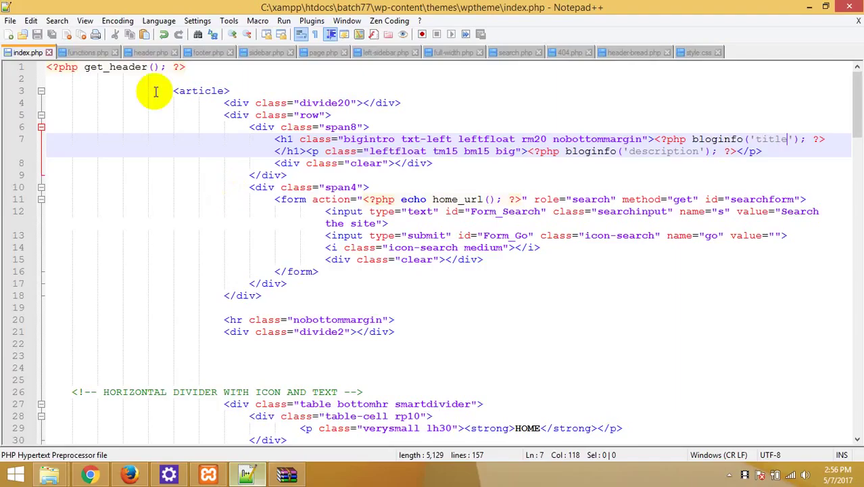
left_click(697, 53)
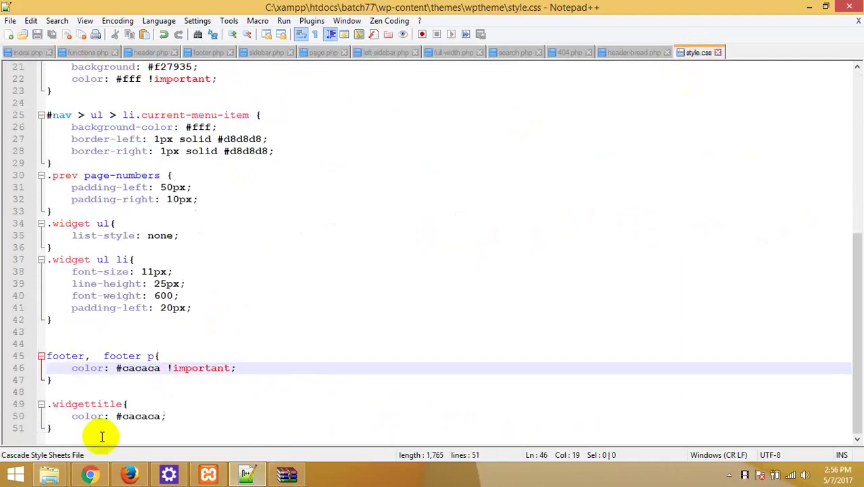
left_click(70, 440)
key("Return")
key("Return")
type(".")
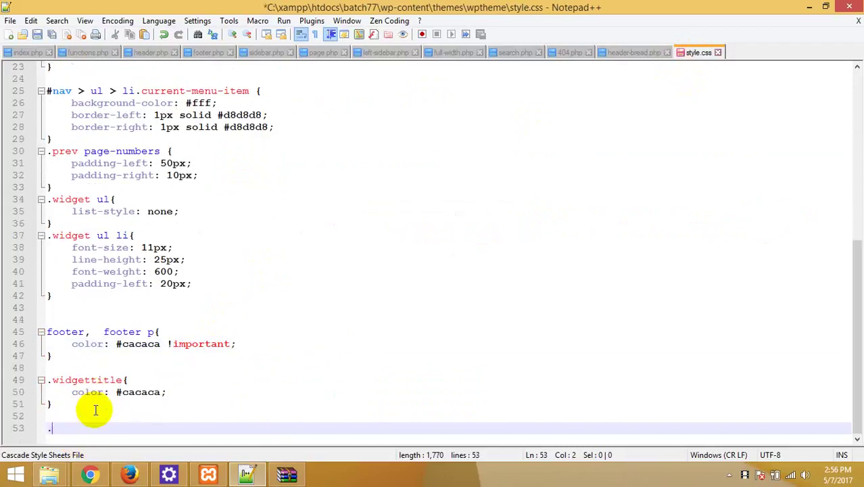
type("flickr_badge_image{")
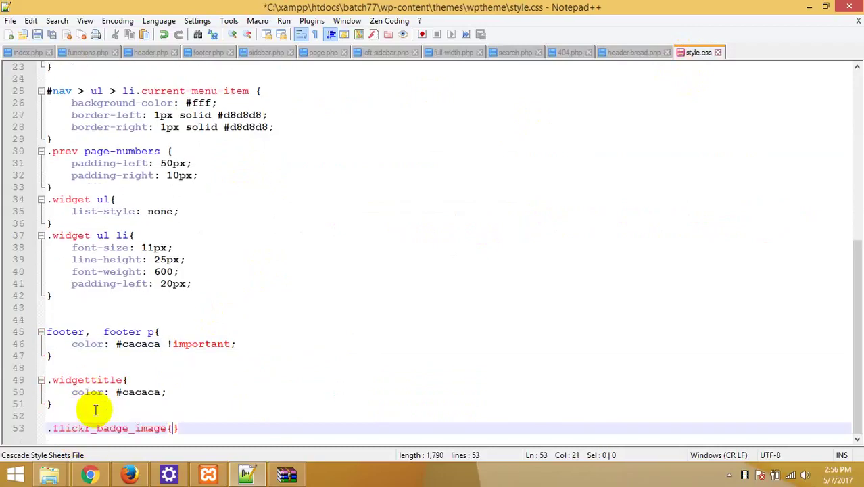
key("Return")
type("width:")
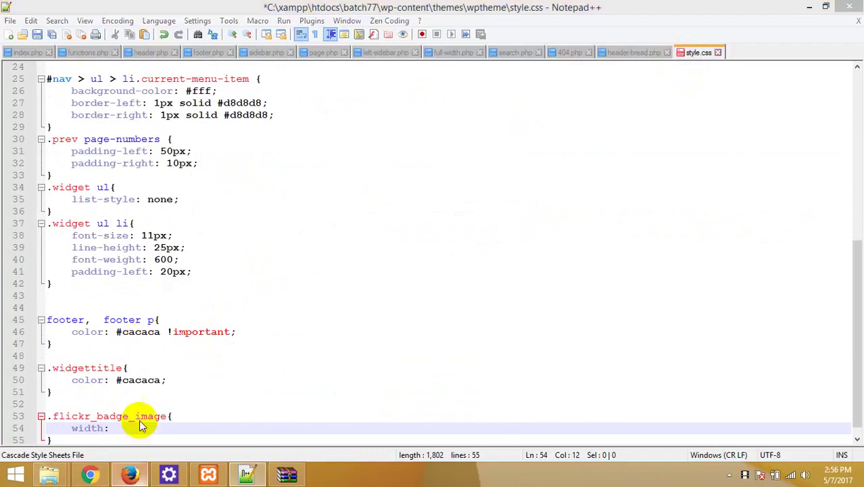
Switch to Firefox, set the FLICKR widget's size to Thumbnail, and reload the About page to check the footer photos
left_click(129, 474)
left_click(71, 25)
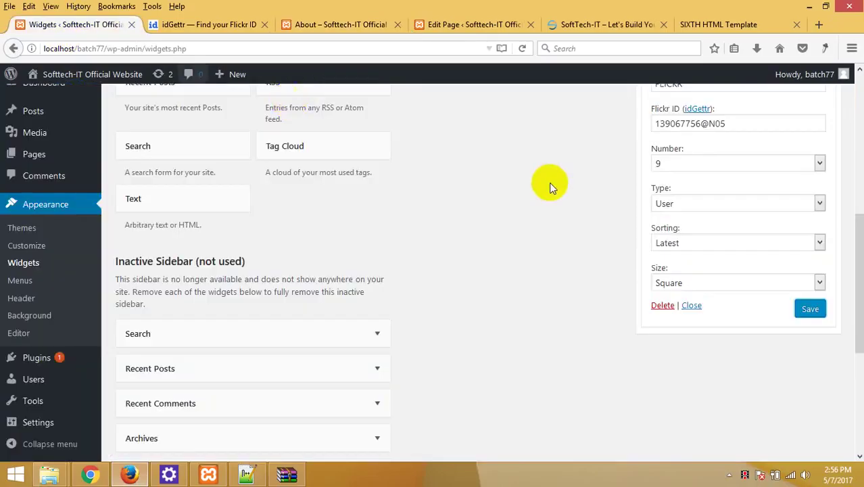
left_click(688, 286)
left_click(684, 332)
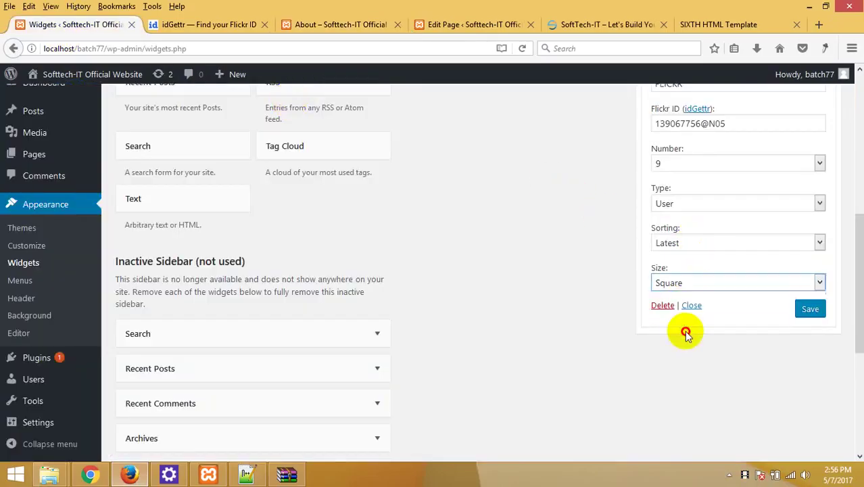
left_click(690, 291)
left_click(685, 324)
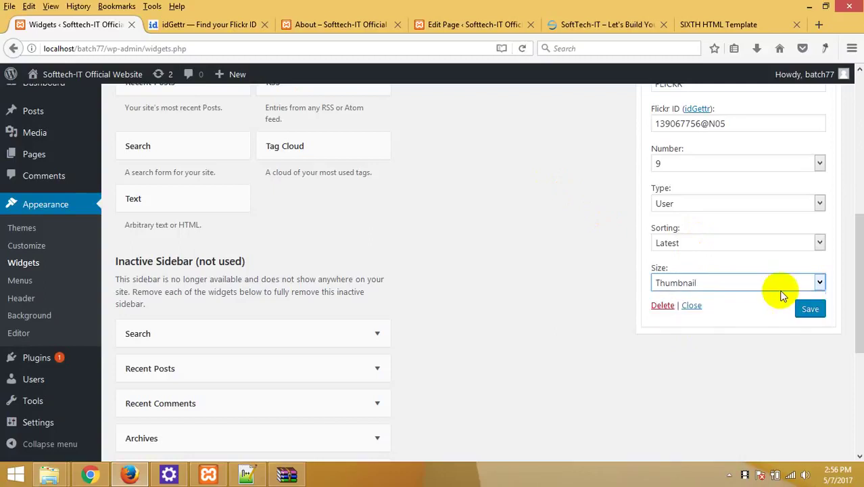
left_click(199, 24)
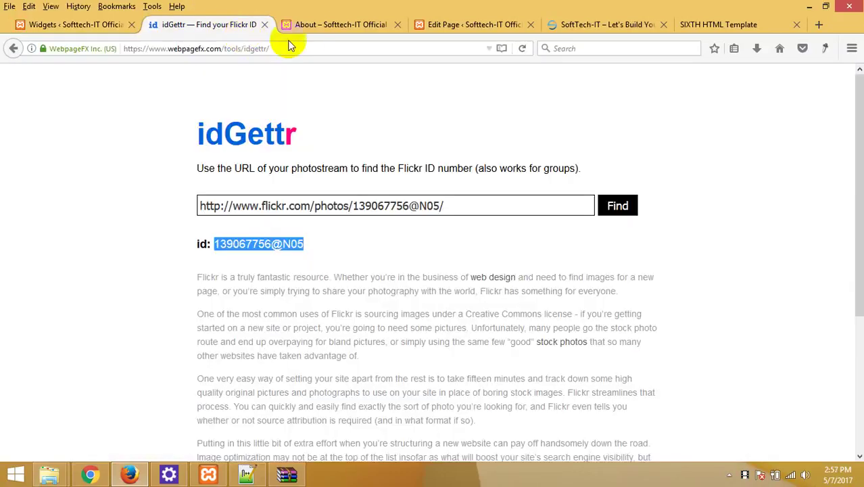
left_click(298, 26)
right_click(225, 199)
left_click(297, 212)
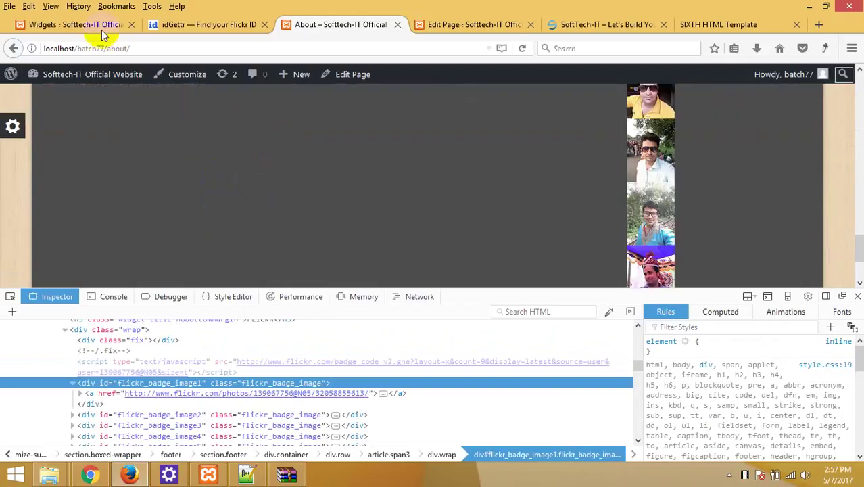
Try the Group type for the FLICKR widget, save it, and reload the About page to check the footer
left_click(54, 25)
left_click(673, 213)
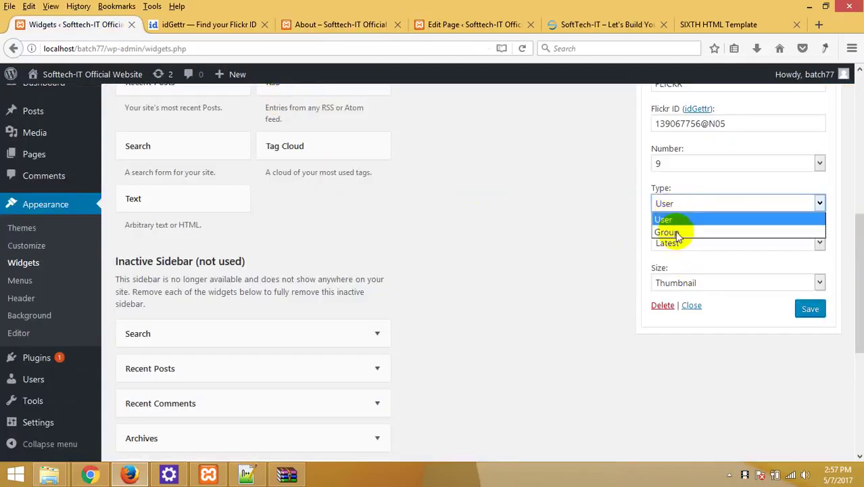
left_click(676, 233)
left_click(806, 310)
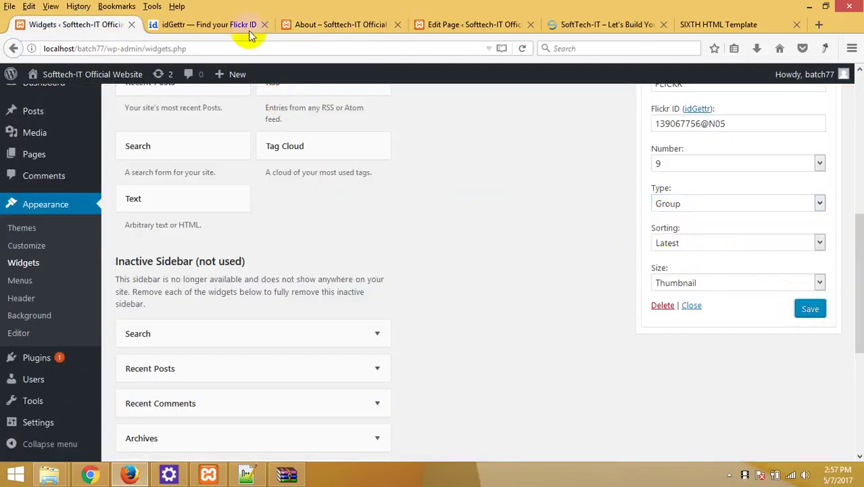
left_click(318, 25)
right_click(364, 189)
left_click(384, 192)
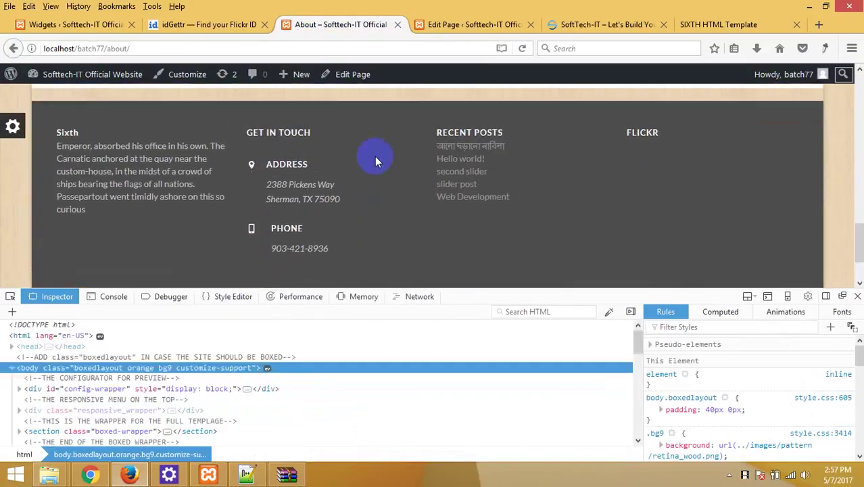
Set the FLICKR widget's type to User and its size to Square, keep sorting on Latest, and save the widget
left_click(71, 25)
left_click(680, 211)
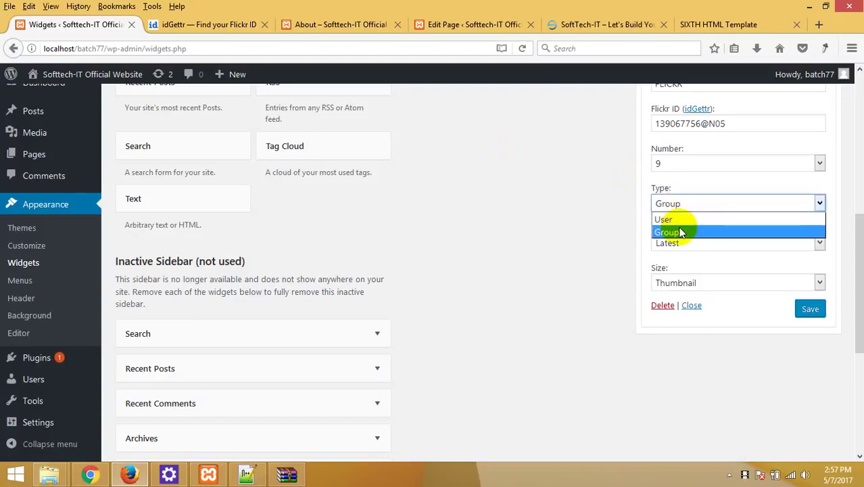
left_click(673, 217)
left_click(722, 240)
left_click(719, 258)
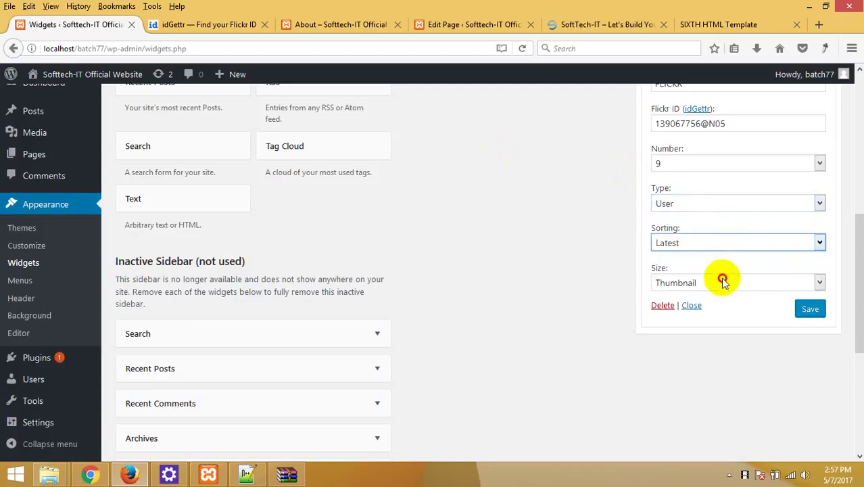
left_click(719, 281)
left_click(693, 311)
left_click(692, 284)
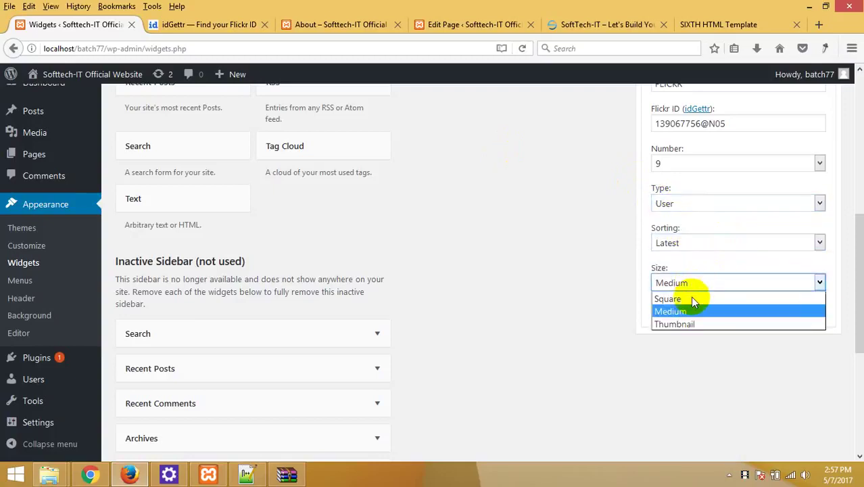
left_click(691, 297)
left_click(798, 307)
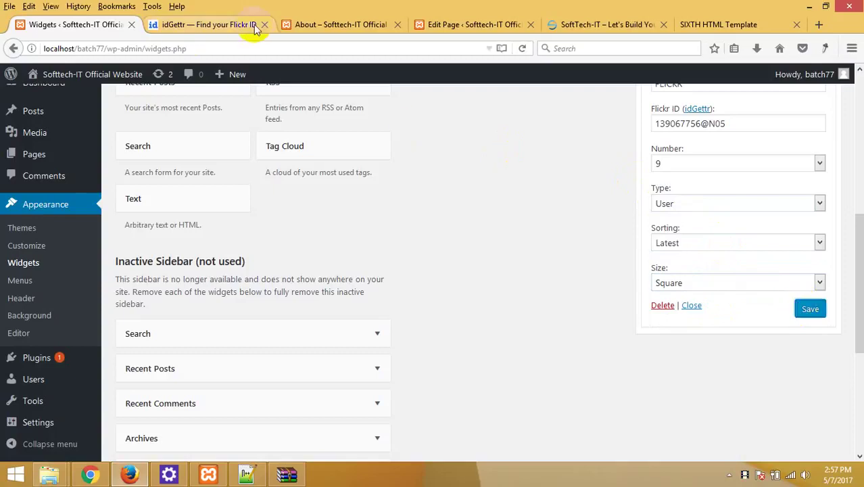
Reload the About page and check the Flickr photos in the footer with the saved widget settings
left_click(336, 24)
right_click(311, 164)
left_click(383, 174)
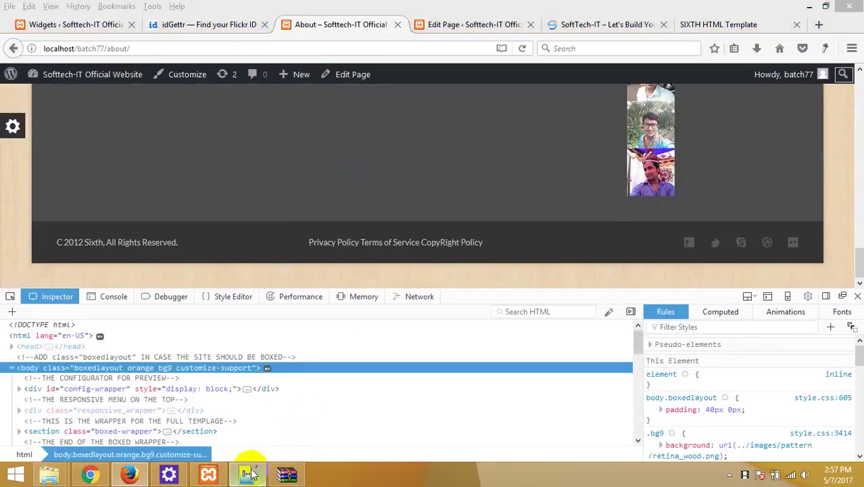
Switch to Notepad++, complete the .flickr_badge_image rule with width: 33%; and float: left;, and save style.css
left_click(247, 474)
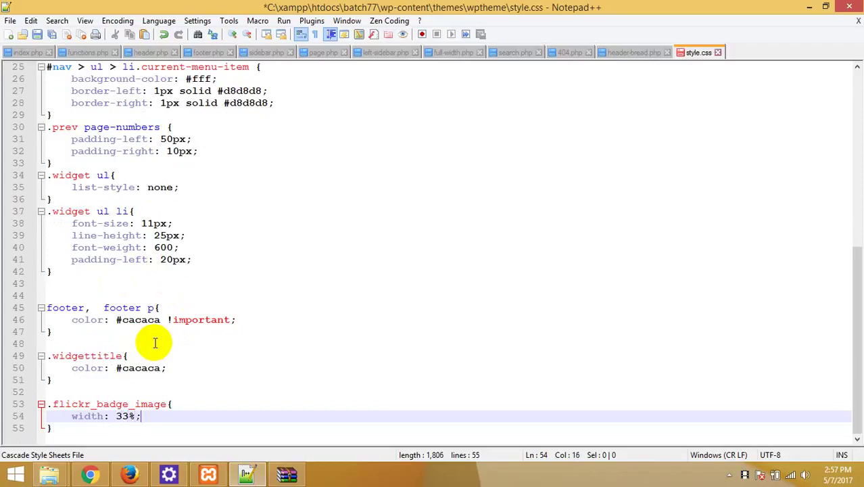
key("Return")
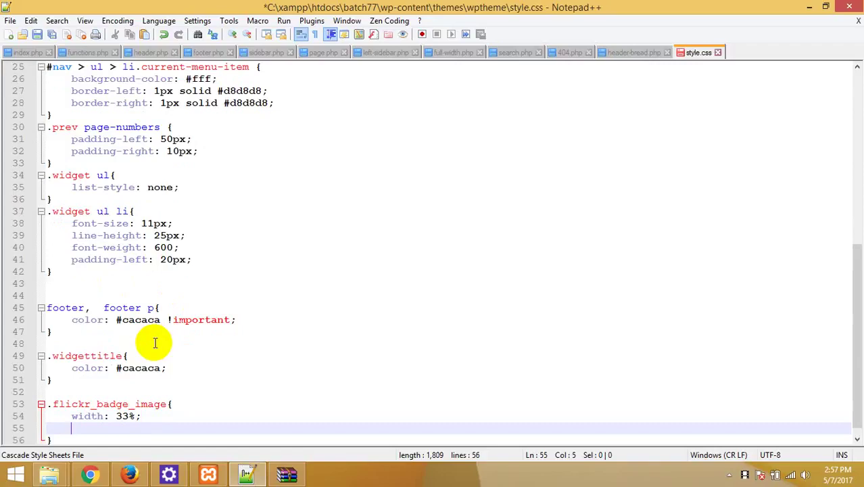
type("float: left;")
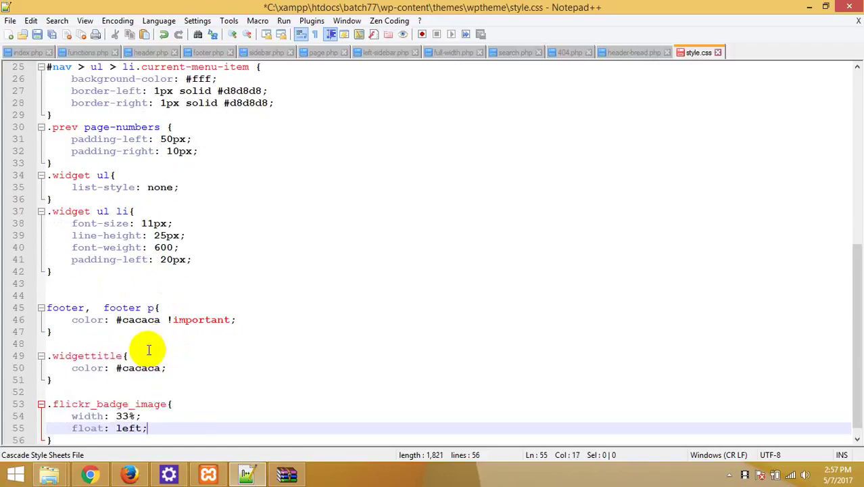
key("ctrl+s")
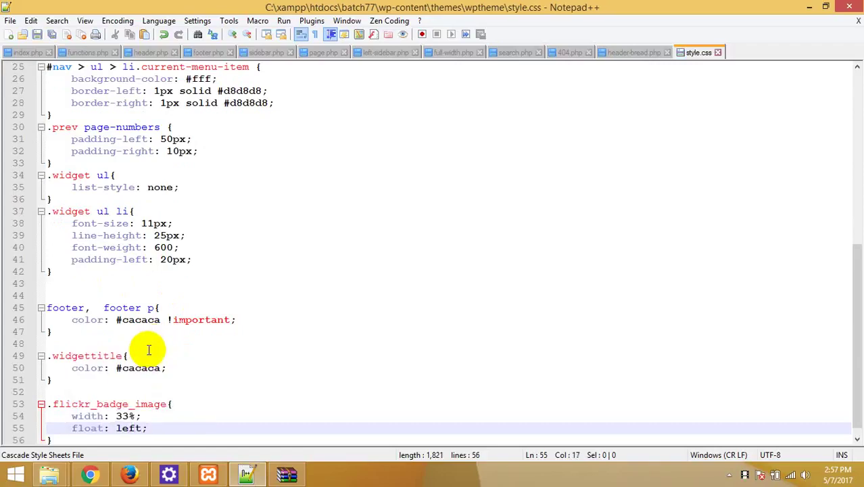
Switch to Firefox and reload the About page to check how the new CSS rule arranges the Flickr photos
left_click(129, 476)
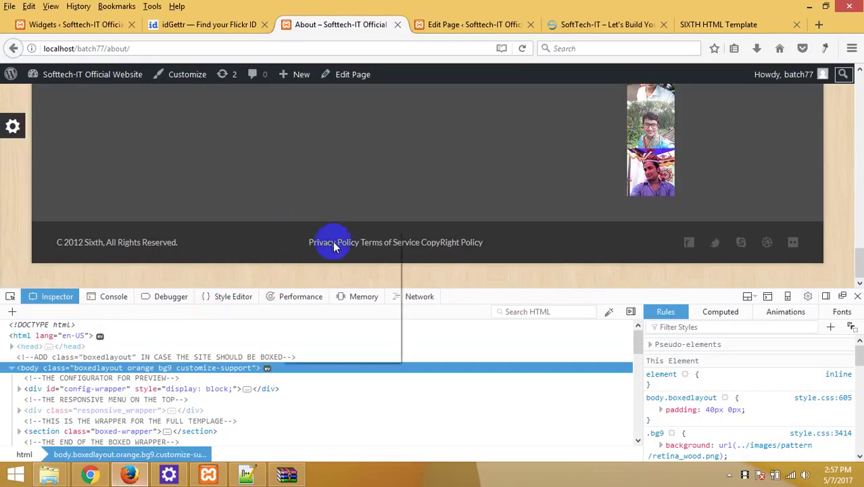
right_click(284, 229)
left_click(357, 239)
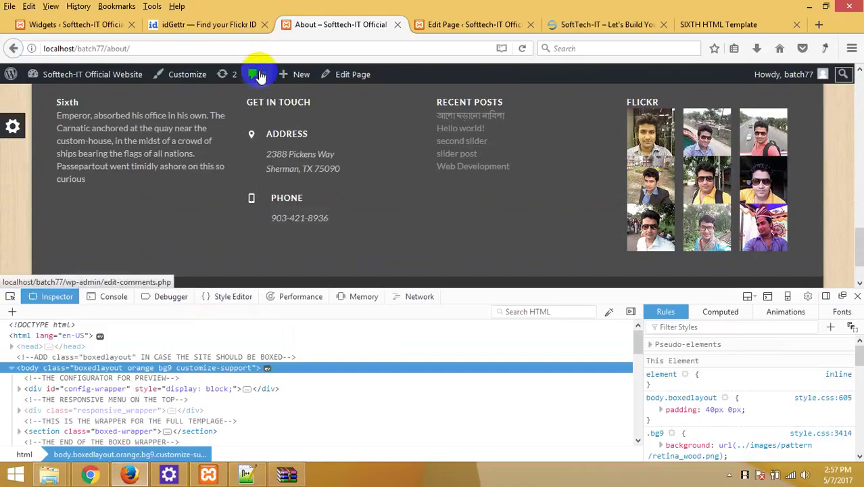
Open one of the footer's Flickr photos to test its link, close the inspector, and return to the About page
left_click(651, 182)
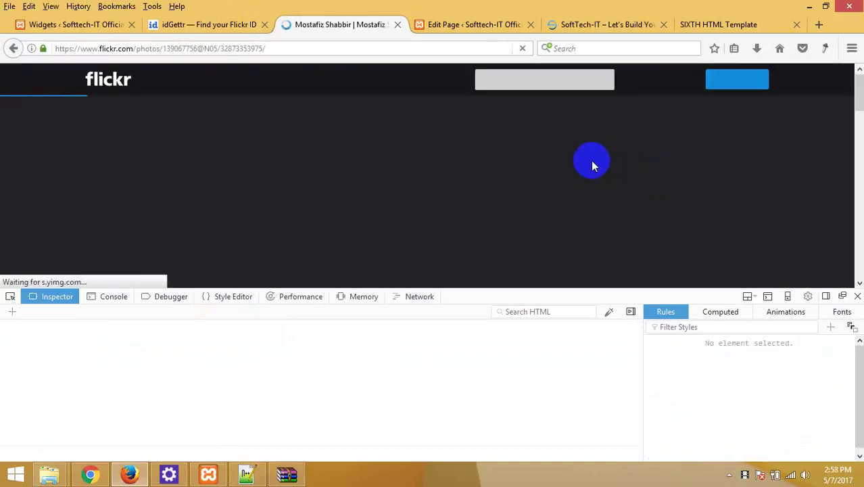
left_click(858, 297)
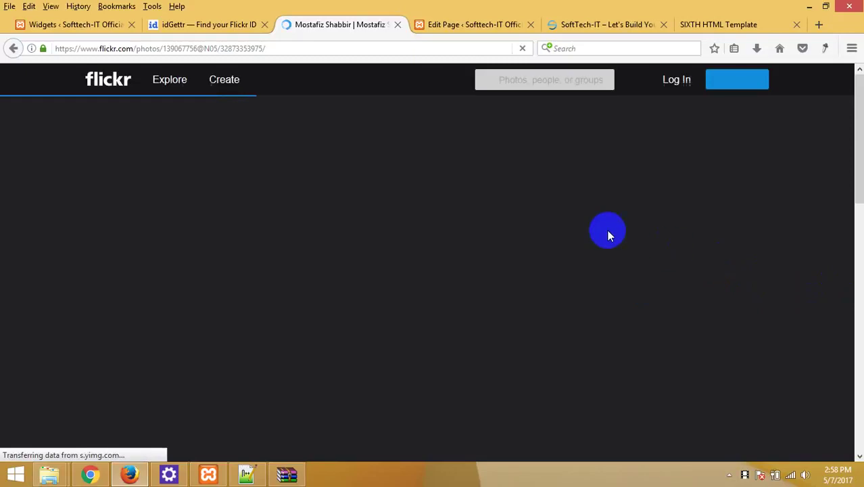
left_click(15, 52)
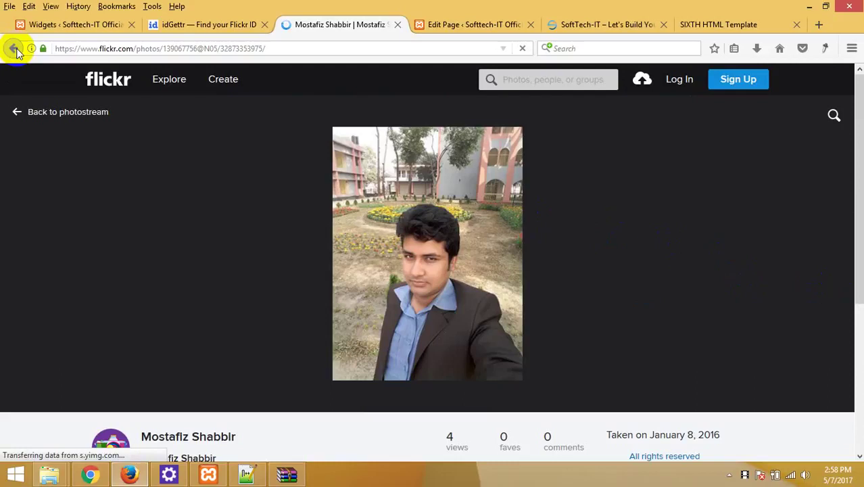
left_click(15, 52)
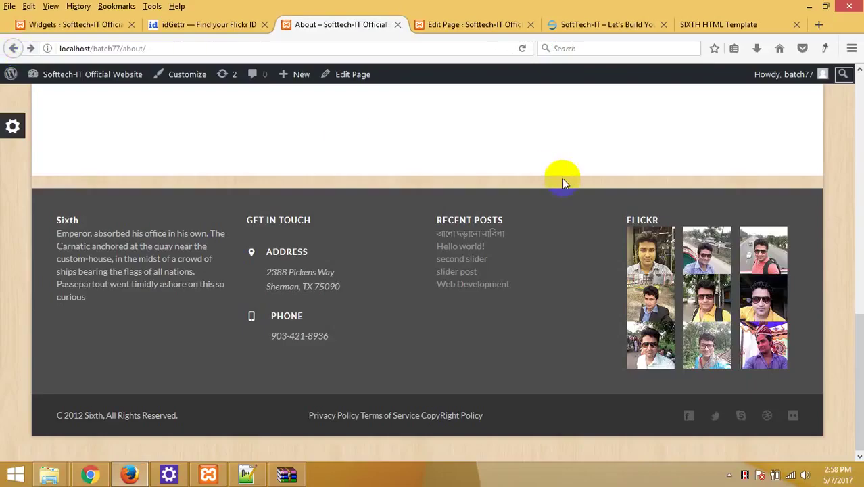
Refresh the About page once more and examine the four footer widgets at its end
left_click(217, 25)
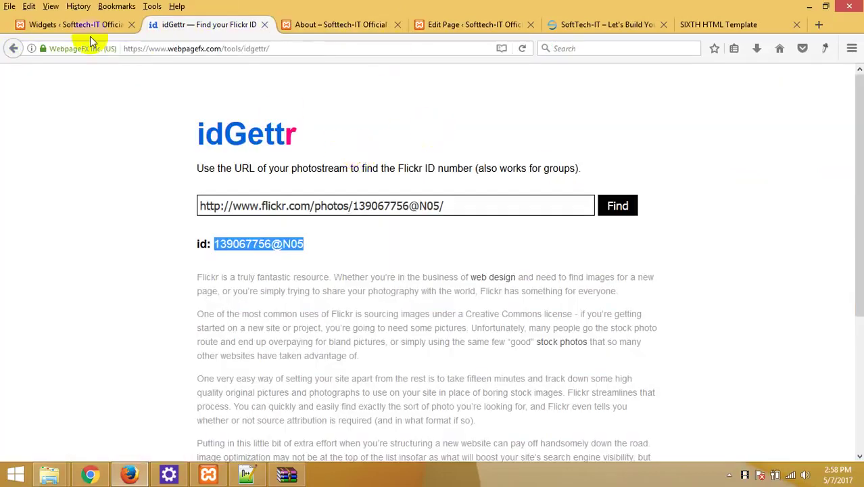
left_click(75, 24)
left_click(341, 24)
key("F5")
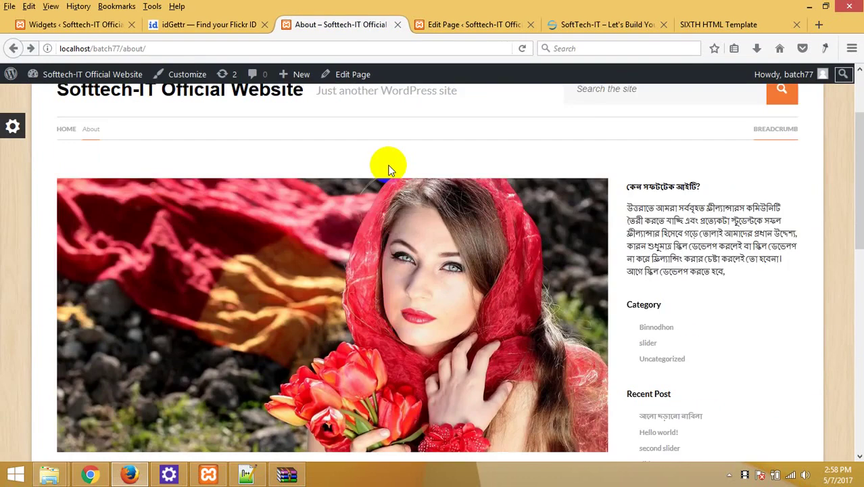
scroll(385, 162, "down", 10)
scroll(390, 172, "down", 2)
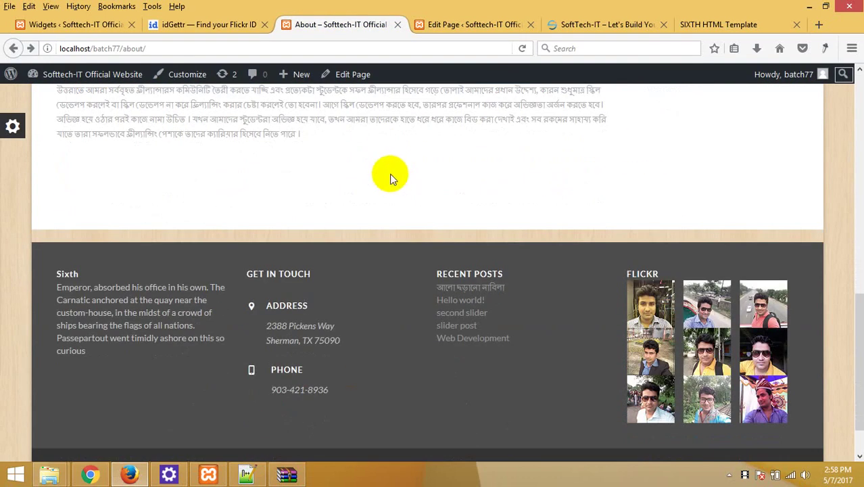